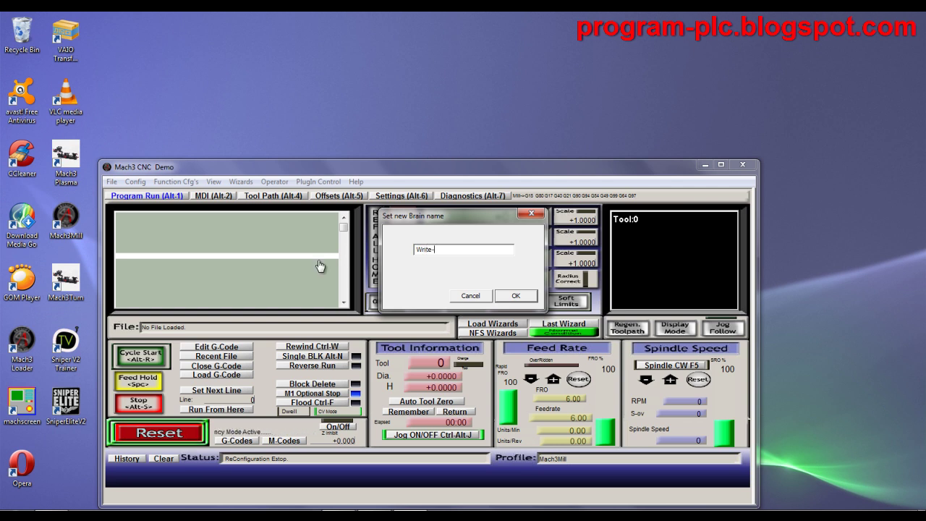
Step: Name the new Brain Write-Read-VB800-VB803 and bring its editor window to the front over the main screen
type("-Read-VB")
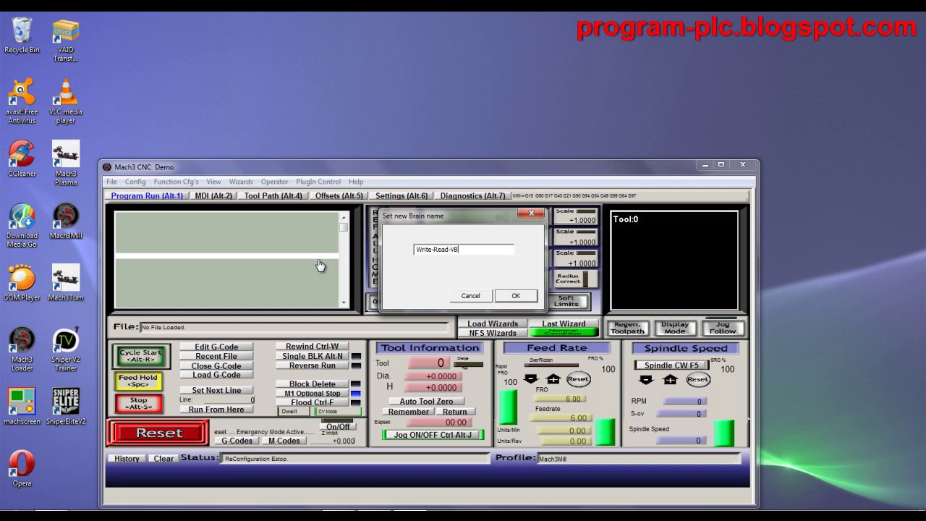
type("800-VB803")
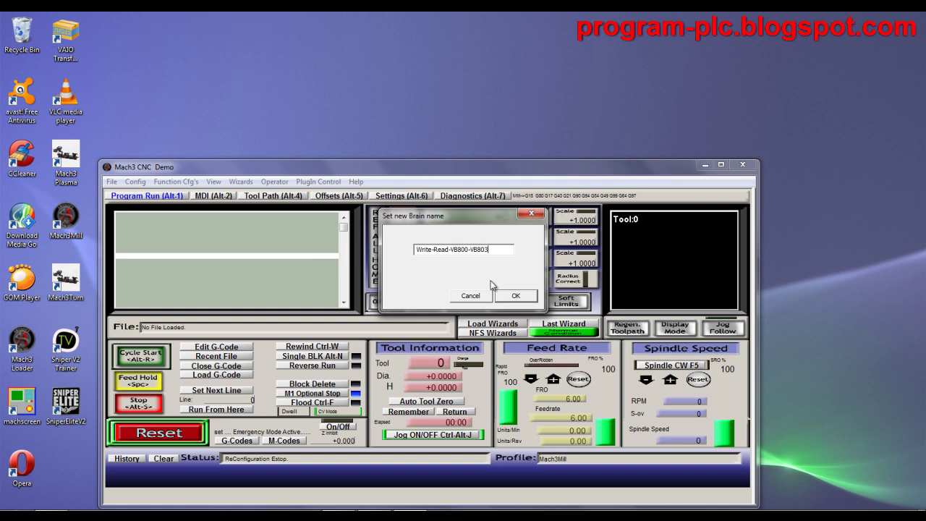
left_click(515, 296)
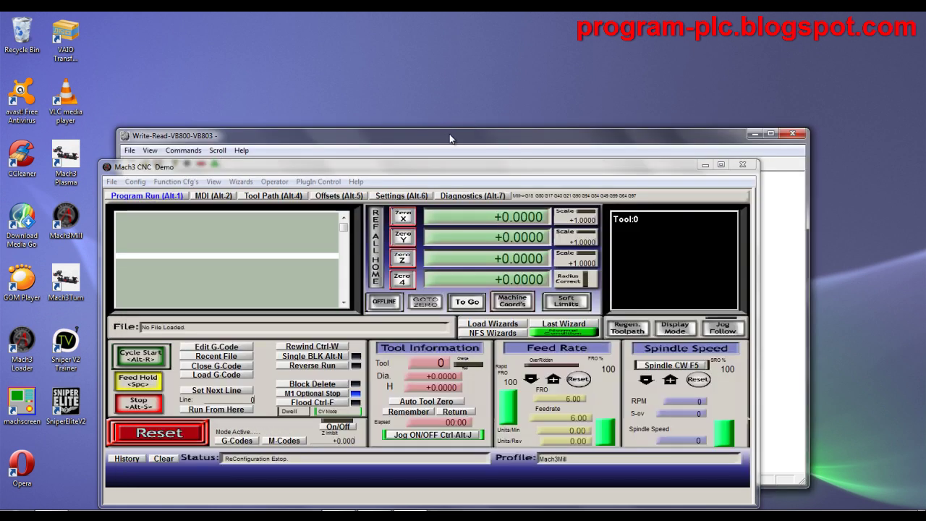
left_click_drag(451, 139, 436, 171)
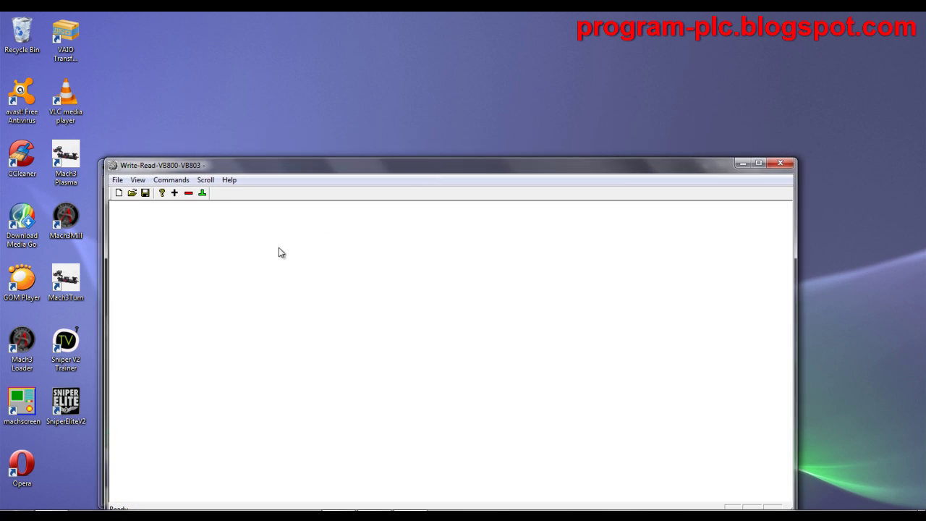
Step: Add the DRO value 842-X Position as the first input of the brain
left_click(175, 193)
left_click(461, 267)
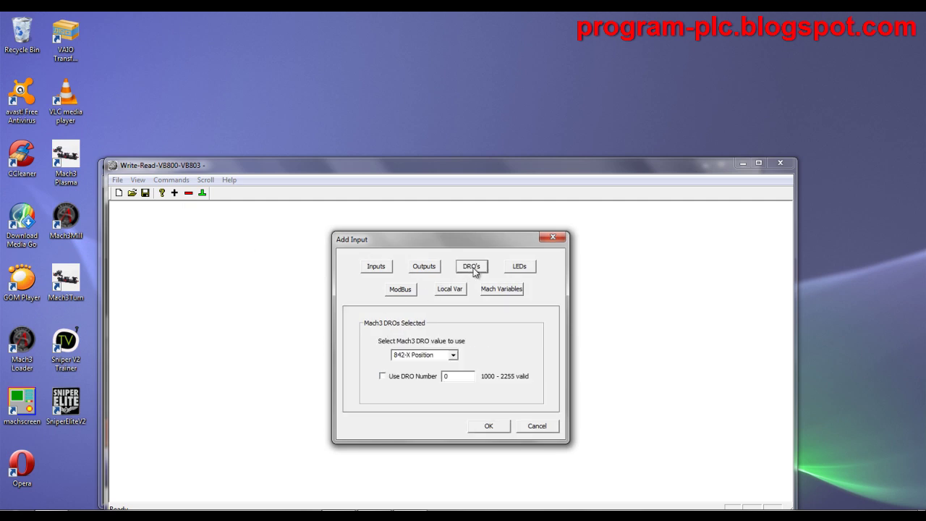
left_click(454, 355)
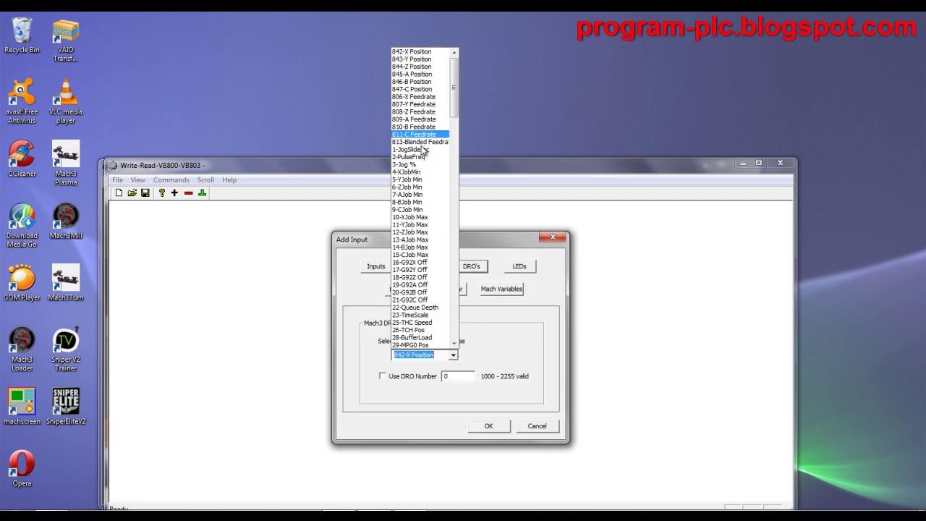
left_click(421, 53)
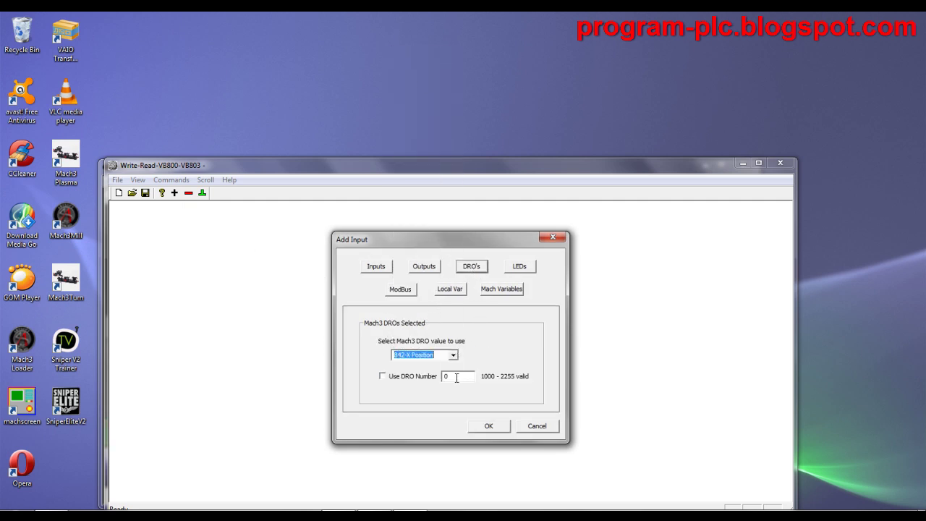
left_click(469, 425)
Step: Attach a Compare Immediate lobe to the X Position input, testing for greater than 0
left_click(167, 213)
left_click(174, 192)
left_click(361, 317)
left_click(434, 318)
left_click(487, 399)
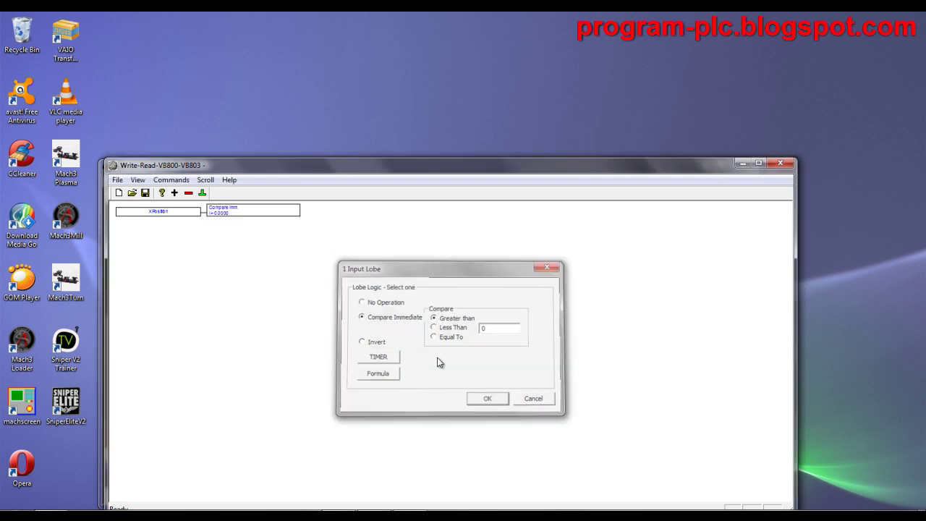
Step: Consult the ModBus Configuration table and terminate the first lobe with bit 0 of ModBus output address 0, Serial Plugin Enabled, CFG# 0
left_click(223, 212)
left_click(204, 193)
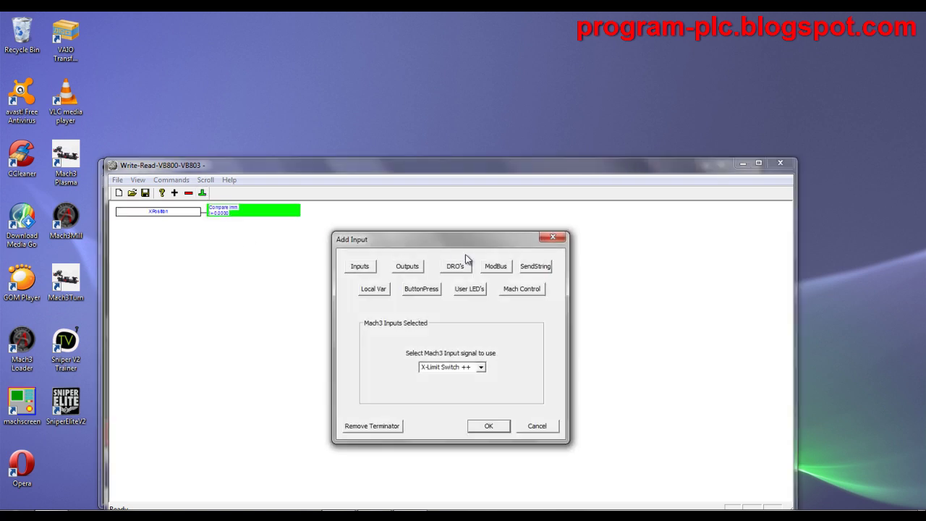
left_click(502, 268)
left_click(404, 343)
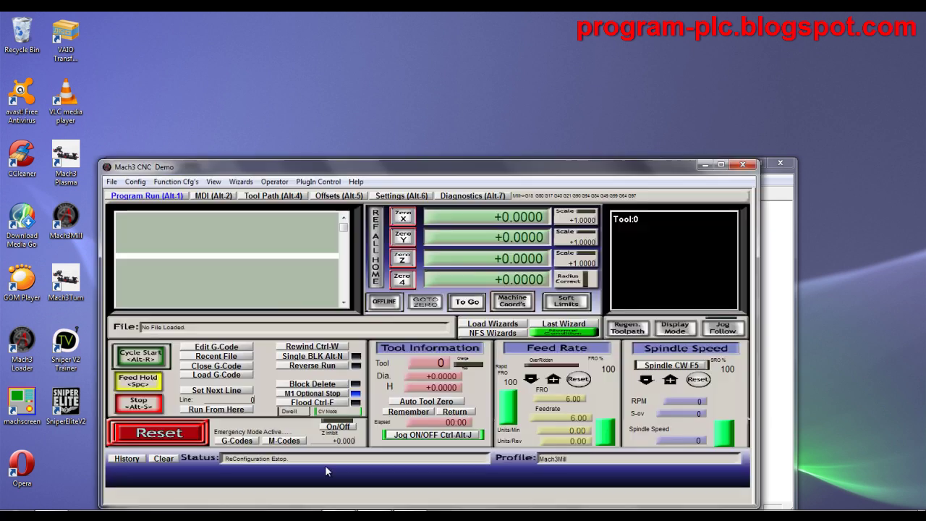
left_click(176, 182)
left_click(181, 245)
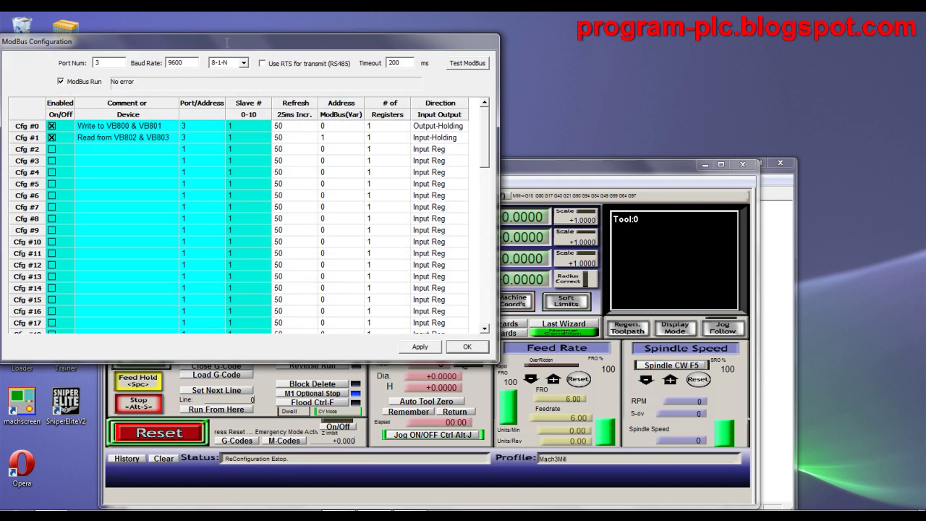
left_click_drag(229, 45, 251, 22)
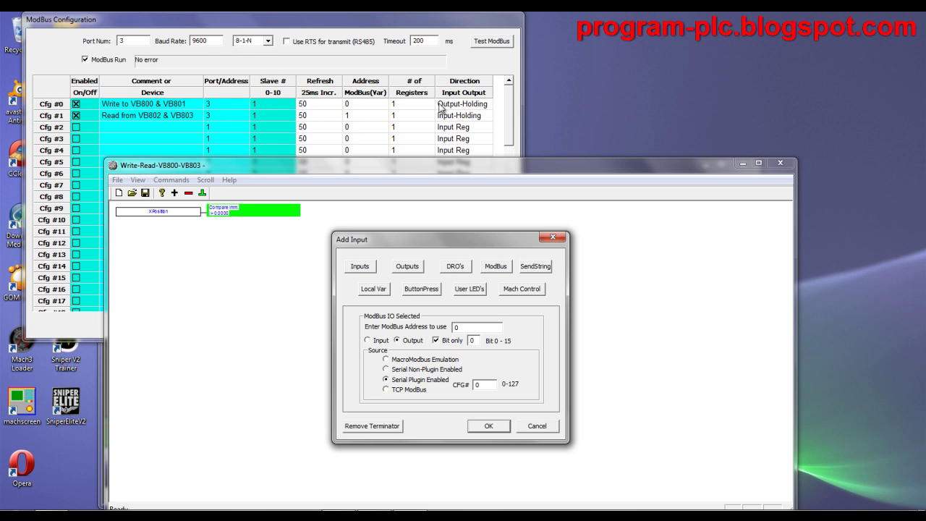
left_click(501, 427)
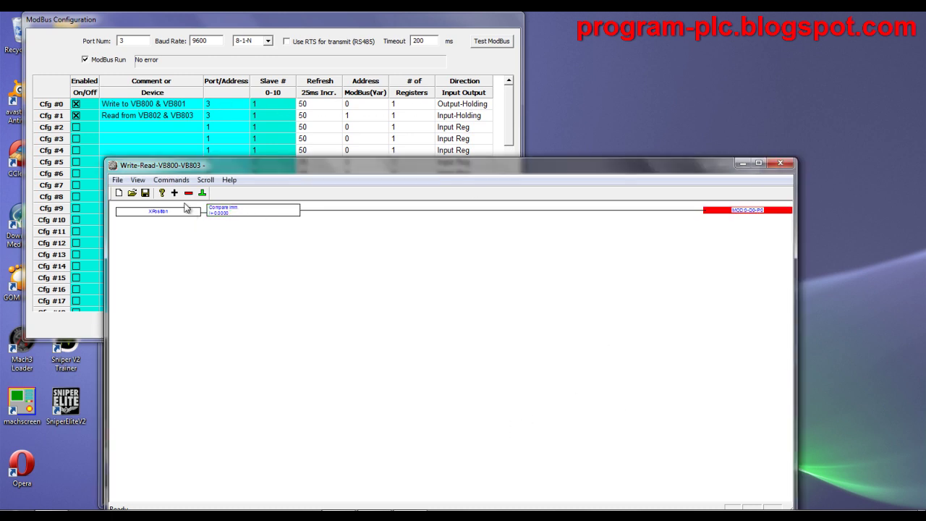
Step: Add a second X Position DRO input with a Compare Immediate lobe testing for greater than 1
left_click(174, 193)
left_click(471, 265)
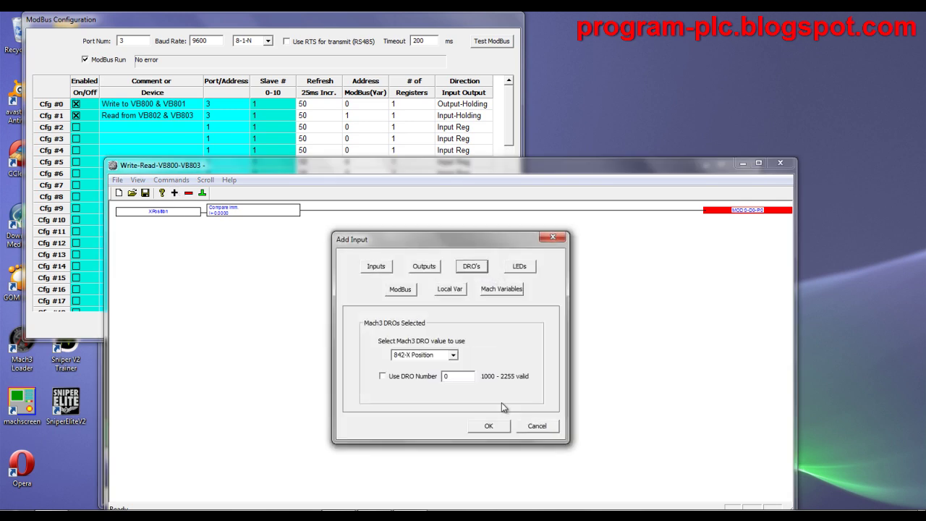
left_click(498, 426)
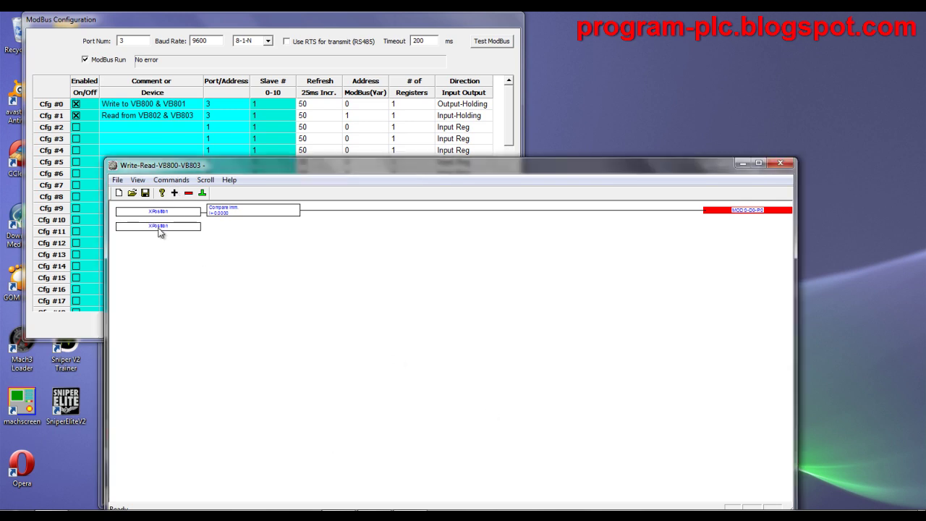
left_click(160, 228)
left_click(162, 193)
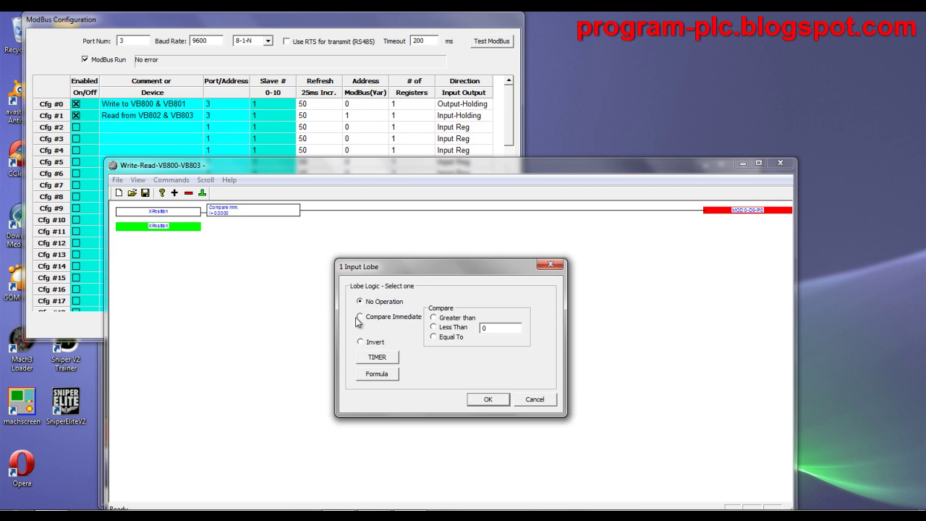
left_click(435, 319)
left_click(492, 401)
Step: Terminate the second lobe with bit 1 of ModBus output address 0, Serial Plugin Enabled, CFG# 0
left_click(230, 229)
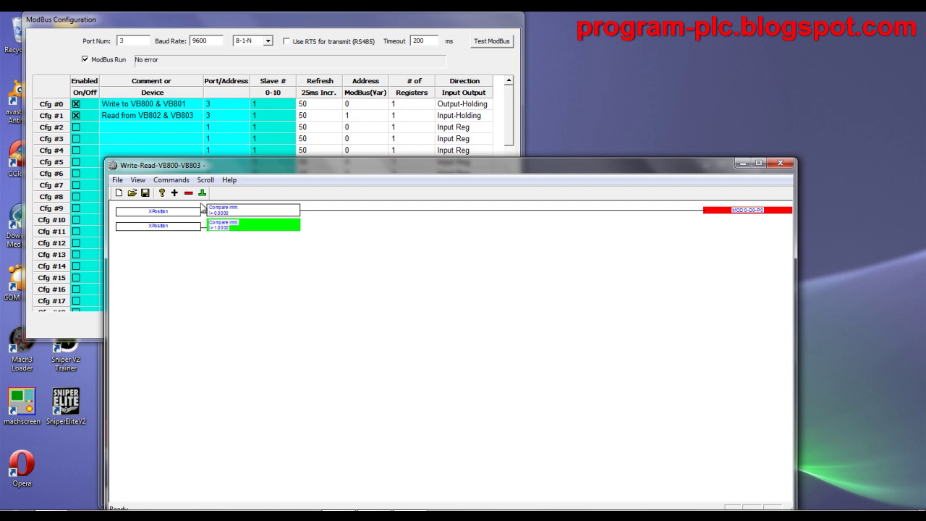
left_click(202, 192)
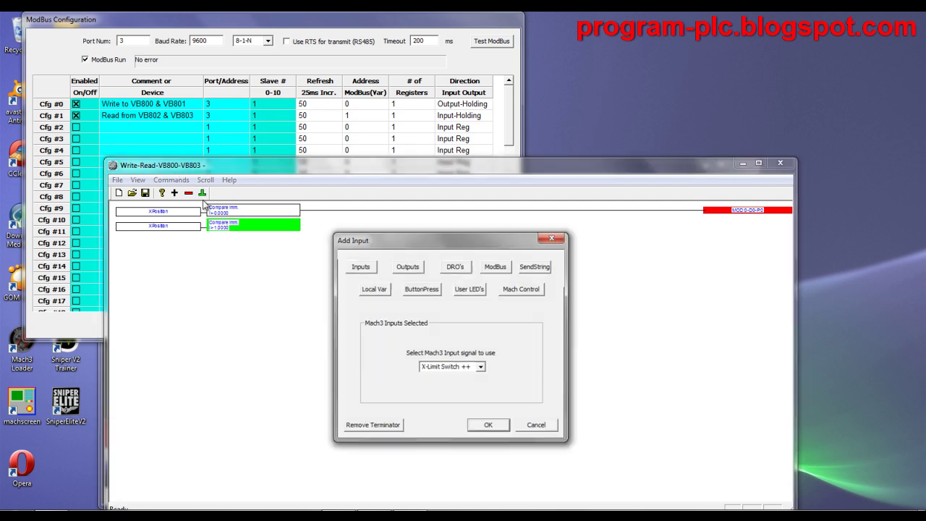
left_click(494, 267)
left_click(397, 341)
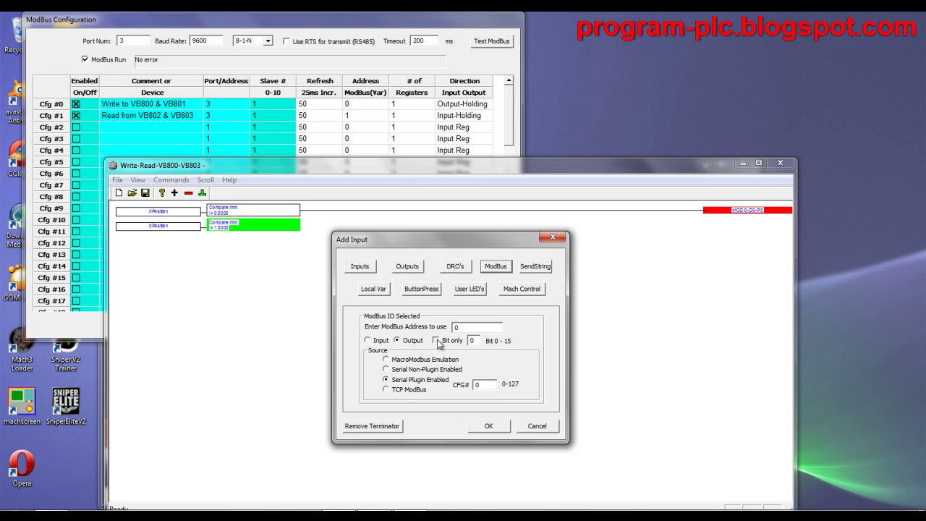
type("1")
left_click(492, 427)
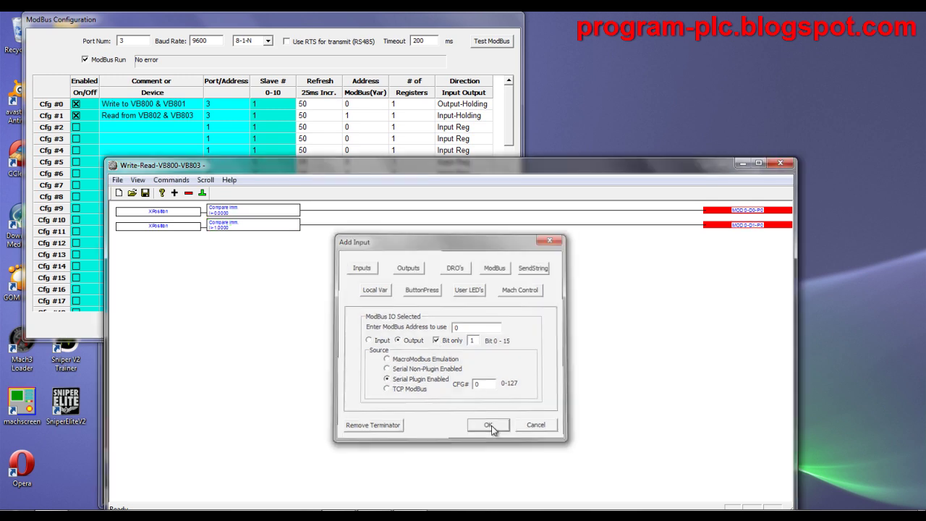
Step: Add a third X Position DRO input with a Compare Immediate lobe testing for greater than 2
left_click(175, 194)
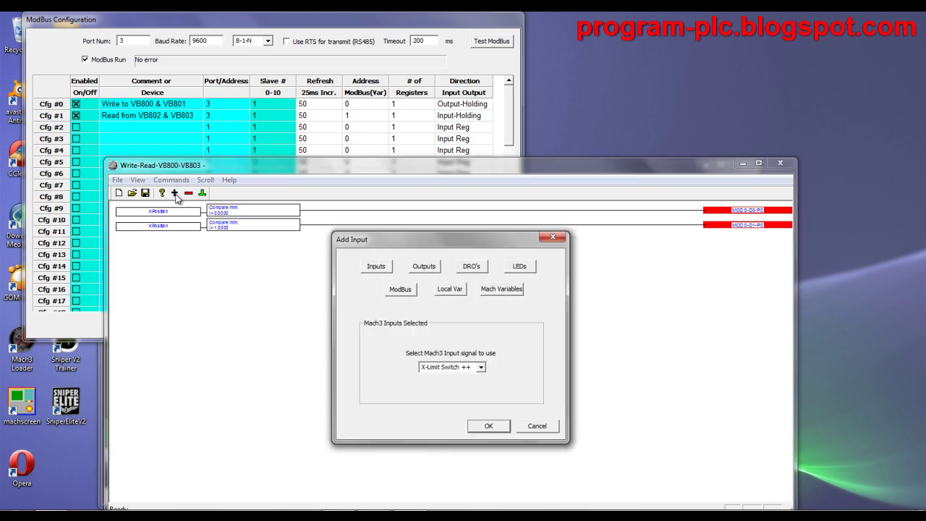
left_click(469, 268)
left_click(488, 426)
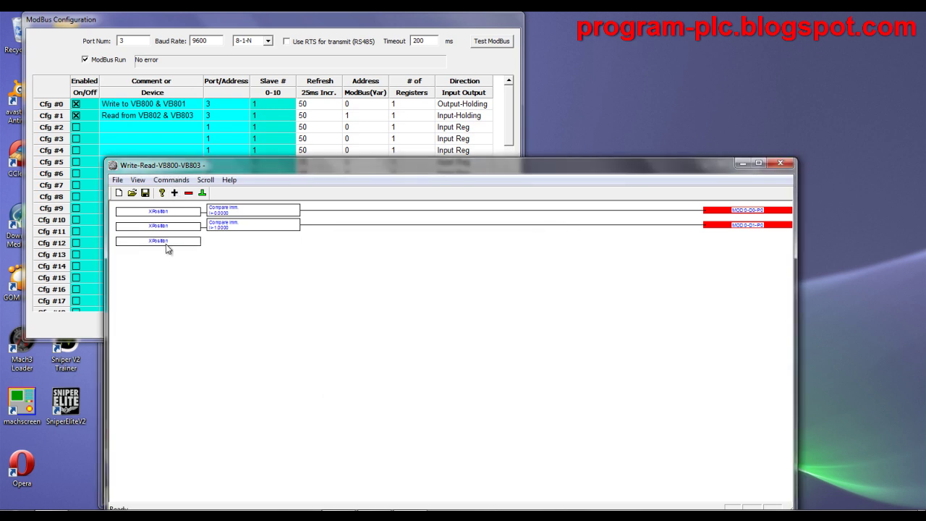
left_click(162, 240)
left_click(174, 194)
left_click(360, 316)
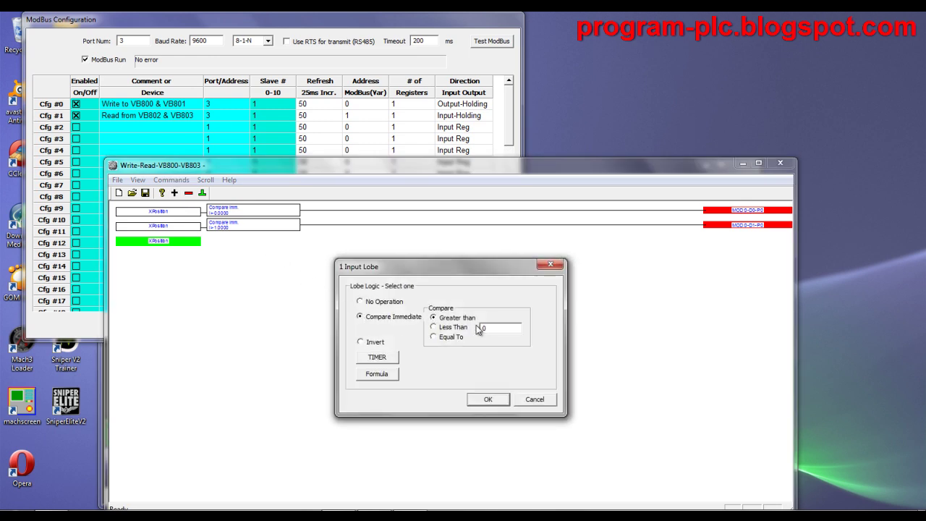
type("2")
left_click(495, 398)
Step: Terminate the third lobe with bit 2 of ModBus output address 0, Serial Plugin Enabled, CFG# 0
left_click(235, 243)
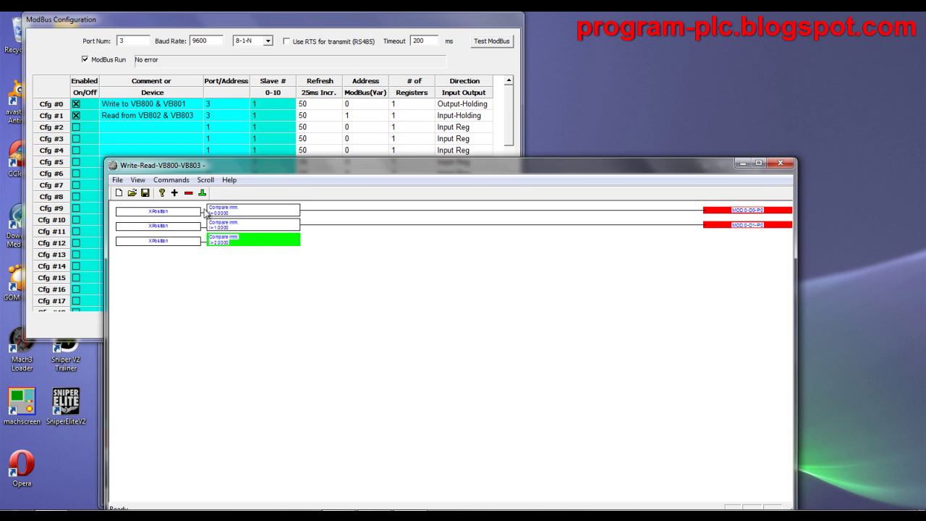
left_click(202, 193)
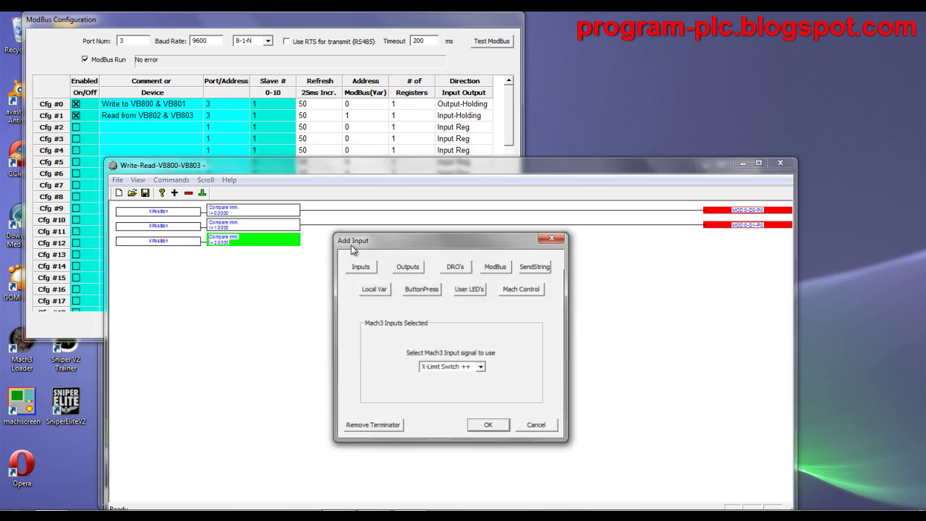
left_click(493, 269)
left_click(397, 340)
left_click(435, 340)
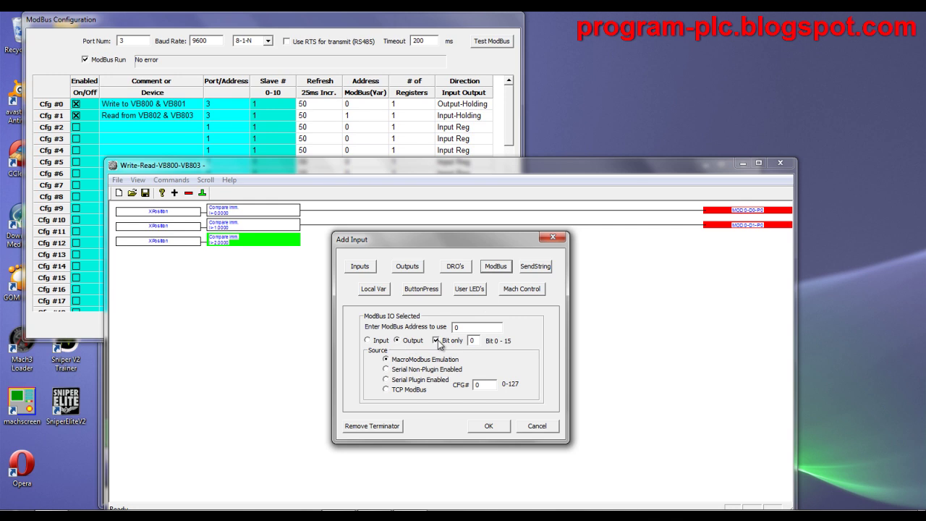
left_click(391, 379)
left_click(501, 430)
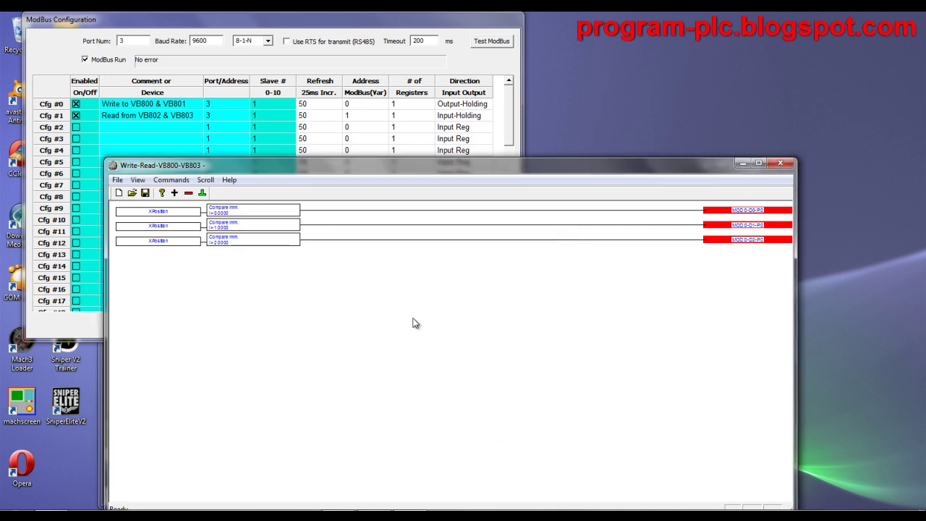
Step: Add a fourth X Position DRO input with a Compare Immediate lobe testing for greater than 3
left_click(175, 192)
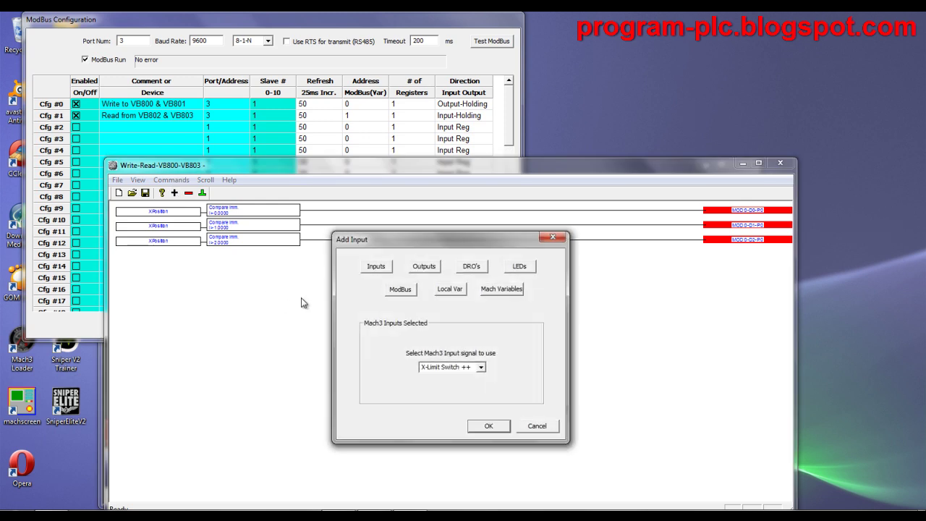
left_click(470, 266)
left_click(487, 426)
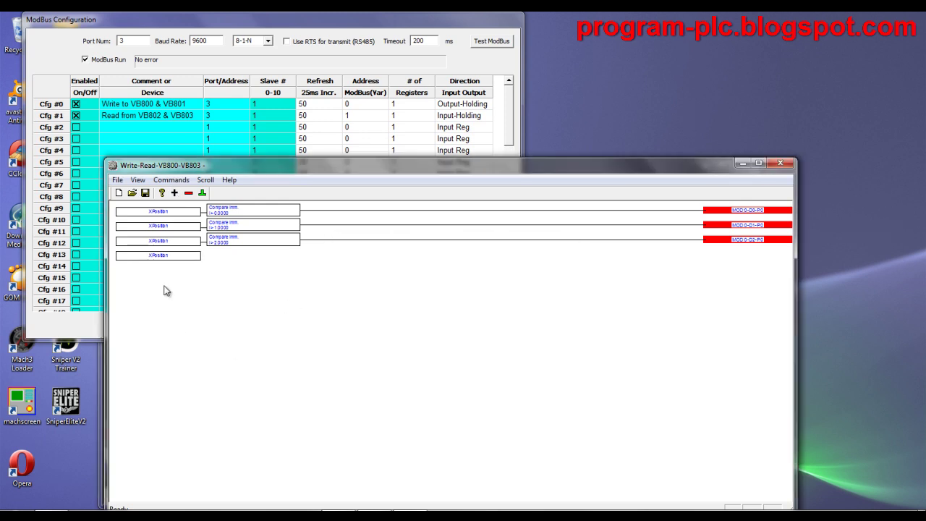
left_click(163, 258)
left_click(175, 193)
key("BackSpace")
type("3")
left_click(434, 318)
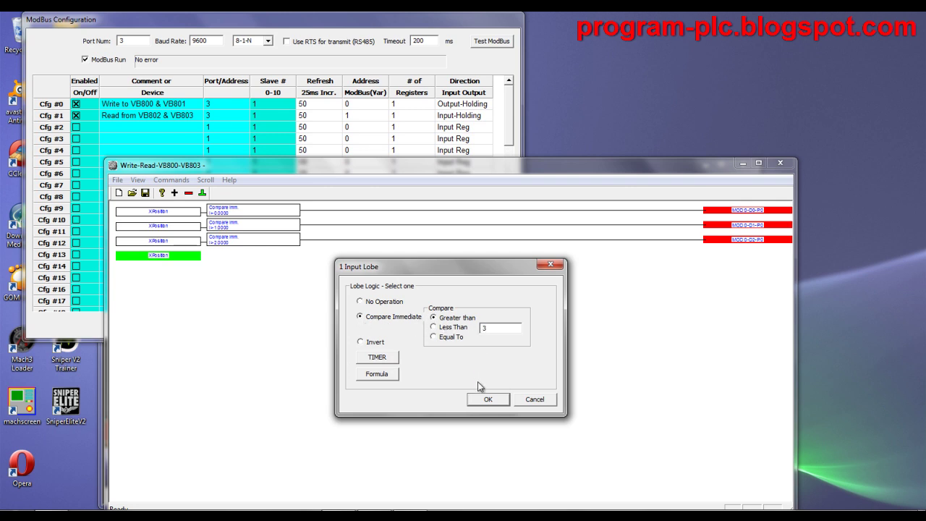
left_click(487, 400)
Step: Terminate the fourth lobe with bit 3 of ModBus output address 0, Serial Plugin Enabled, CFG# 0
left_click(225, 258)
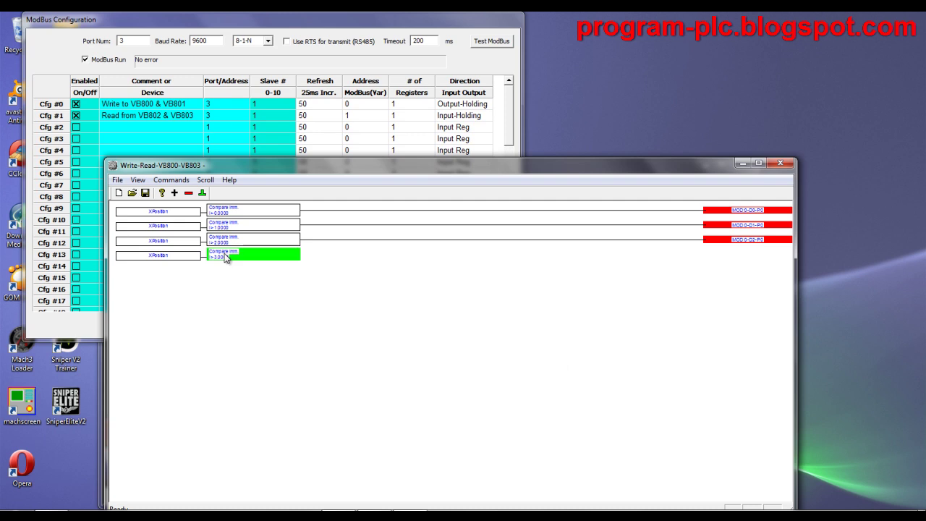
left_click(202, 193)
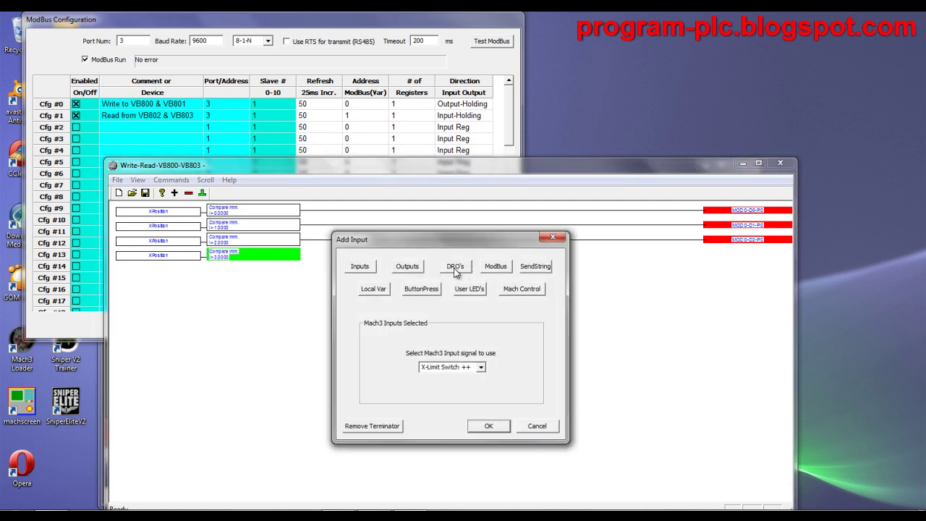
left_click(496, 267)
left_click(397, 340)
left_click(437, 340)
left_click(386, 379)
double_click(474, 342)
type("3")
left_click(498, 428)
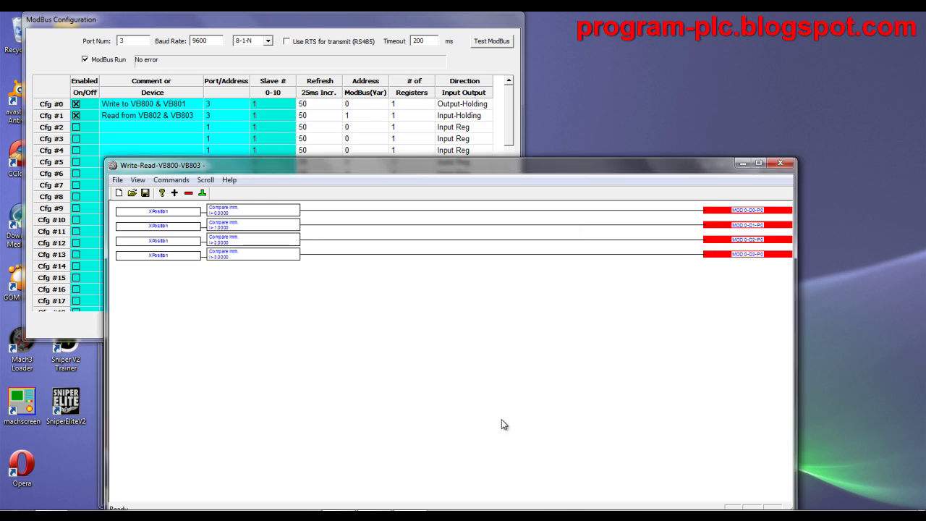
Step: Add a fifth X Position DRO input with a Compare Immediate lobe testing for greater than 4
left_click(174, 193)
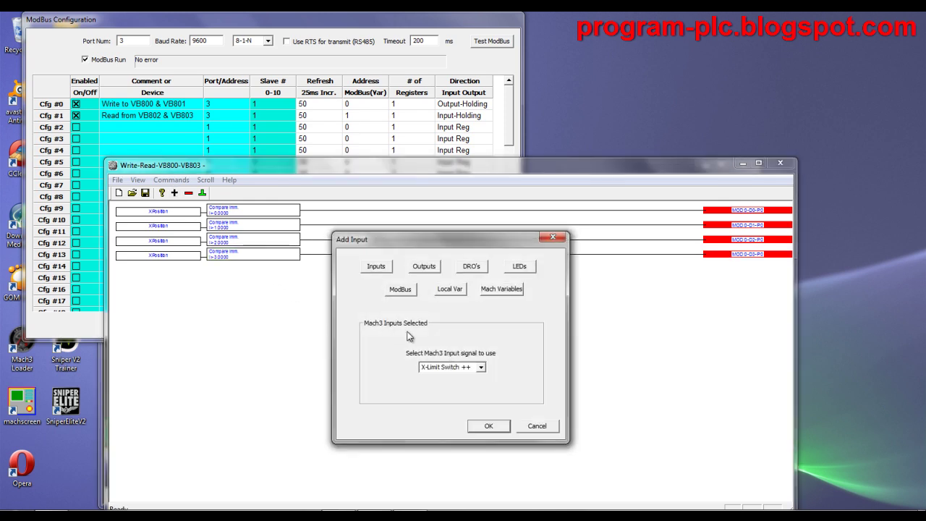
left_click(471, 266)
left_click(497, 428)
left_click(155, 272)
left_click(174, 193)
left_click(392, 317)
left_click(434, 318)
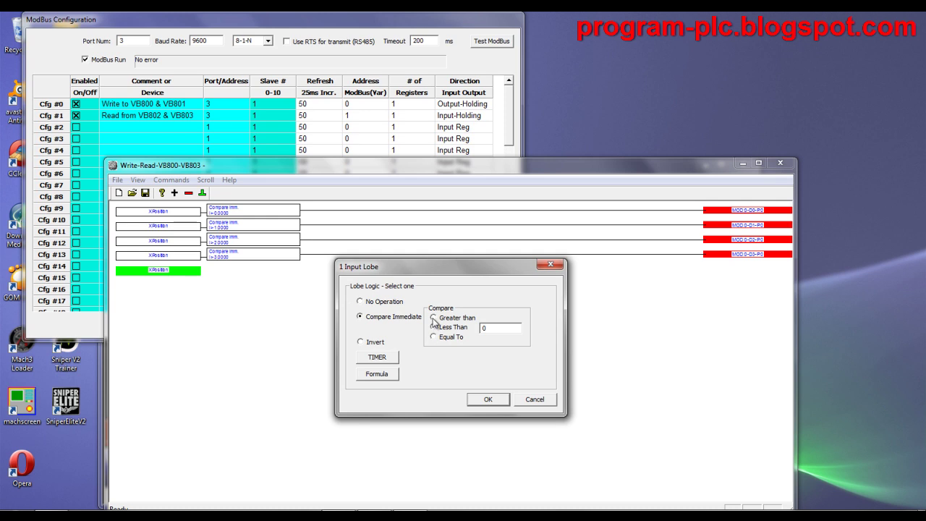
type("4")
left_click(488, 400)
Step: Terminate the fifth lobe with bit 4 of ModBus output address 0, Serial Plugin Enabled, CFG# 0
left_click(233, 272)
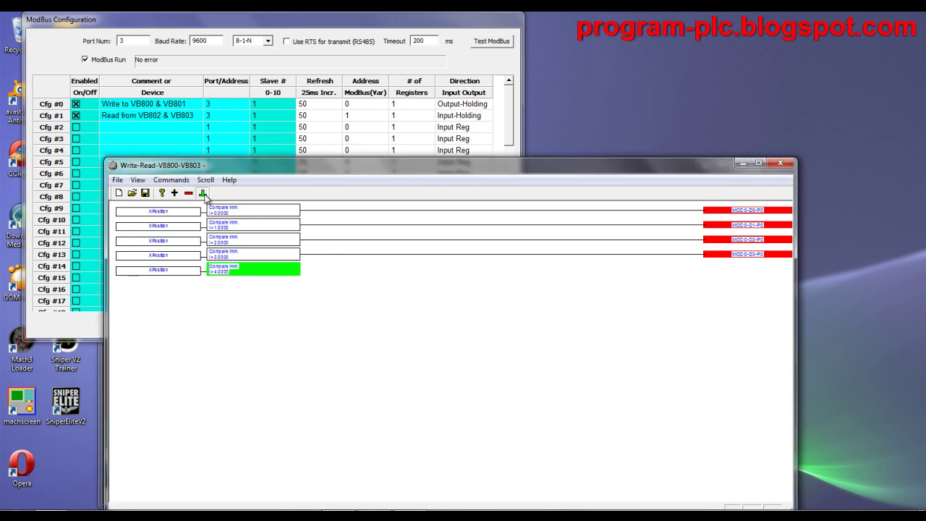
left_click(202, 192)
left_click(499, 272)
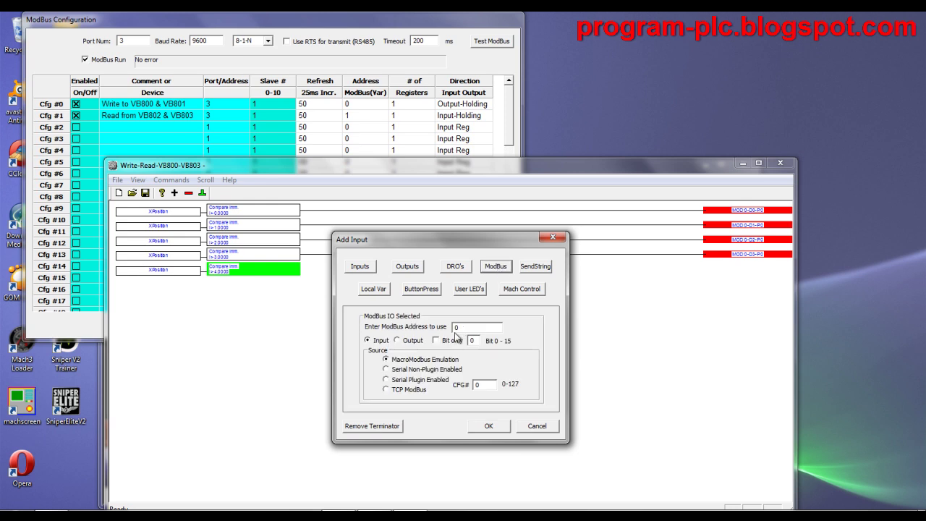
left_click(398, 341)
left_click(436, 341)
type("4")
left_click(490, 426)
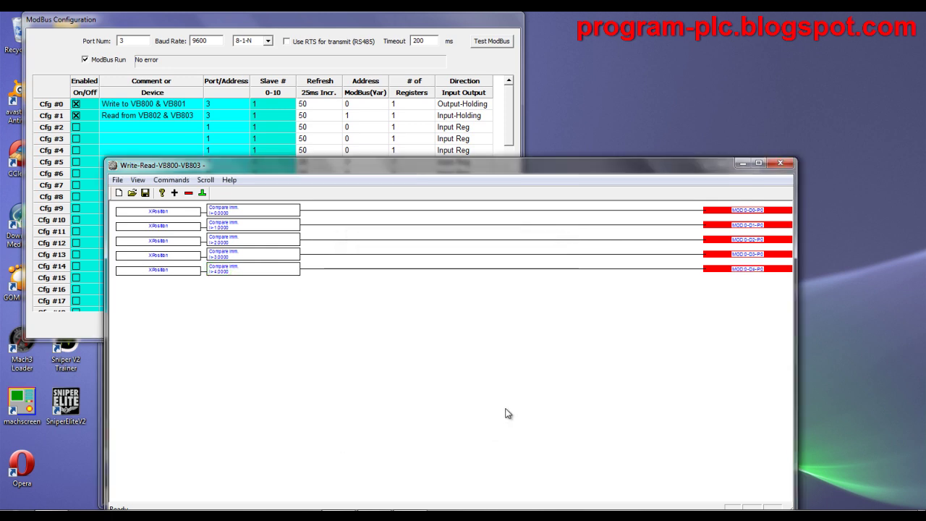
Step: Add a sixth X Position DRO input with a Compare Immediate lobe testing for greater than 5
left_click(174, 192)
left_click(471, 266)
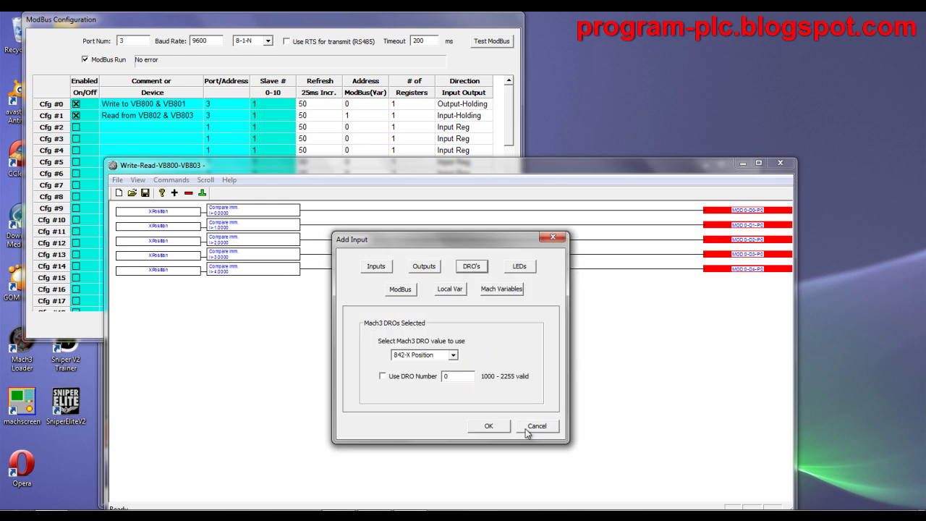
left_click(496, 426)
left_click(177, 286)
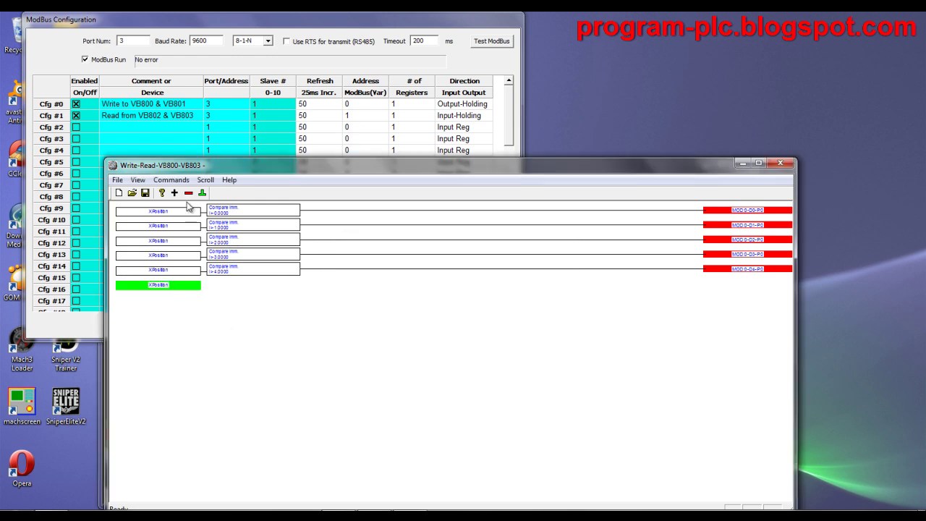
left_click(175, 193)
left_click(360, 318)
left_click(433, 317)
left_click(485, 399)
Step: Terminate the sixth lobe with bit 5 of ModBus output address 0, Serial Plugin Enabled, CFG# 0
left_click(219, 285)
left_click(202, 192)
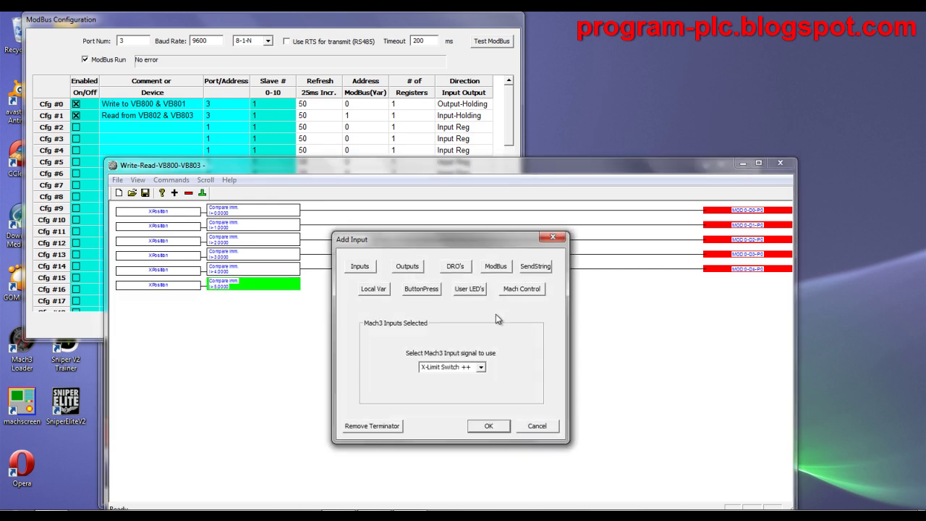
left_click(495, 266)
left_click(397, 340)
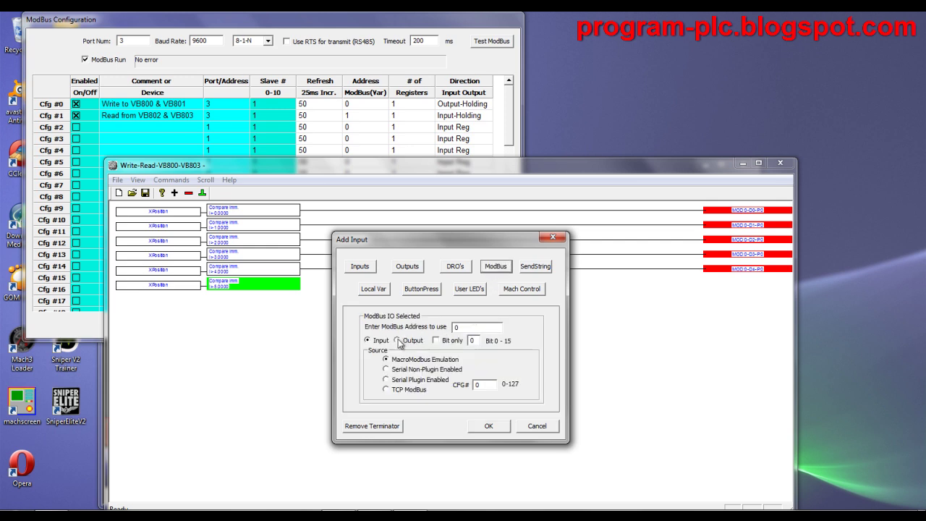
type("5")
left_click(498, 427)
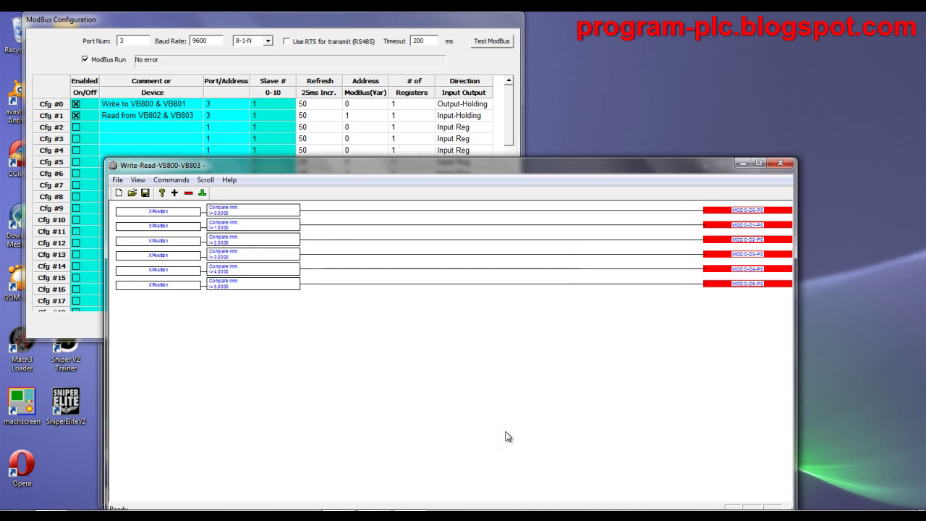
Step: Add a seventh X Position DRO input with a Compare Immediate lobe testing for greater than 6
left_click(174, 193)
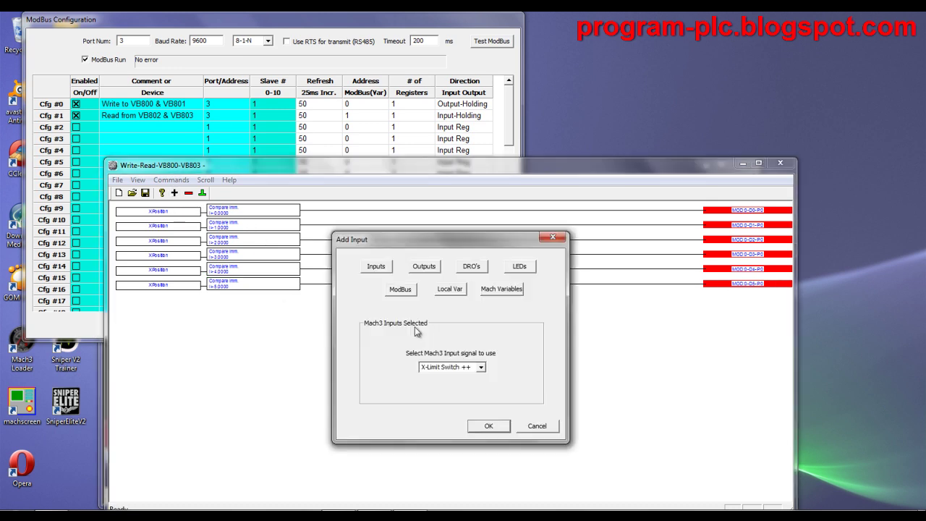
left_click(473, 266)
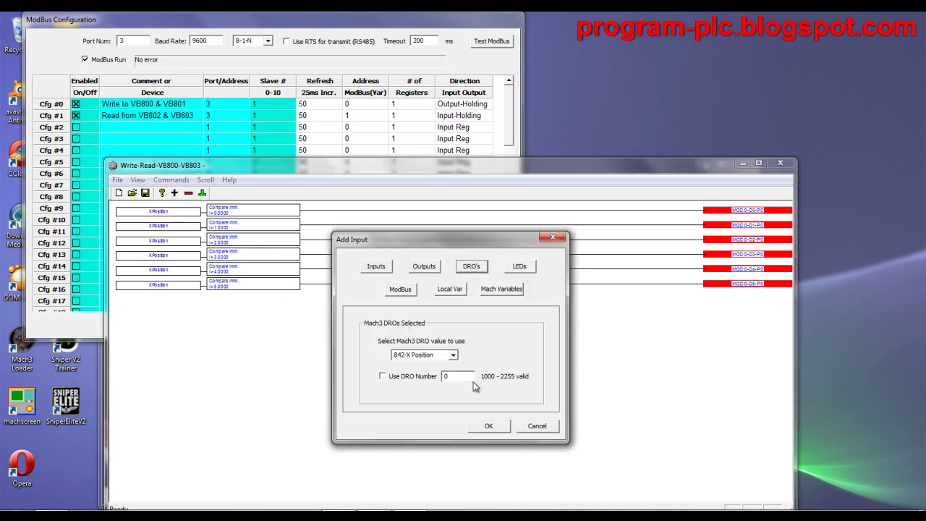
left_click(490, 426)
left_click(172, 301)
left_click(174, 193)
left_click(360, 318)
left_click(435, 319)
double_click(477, 328)
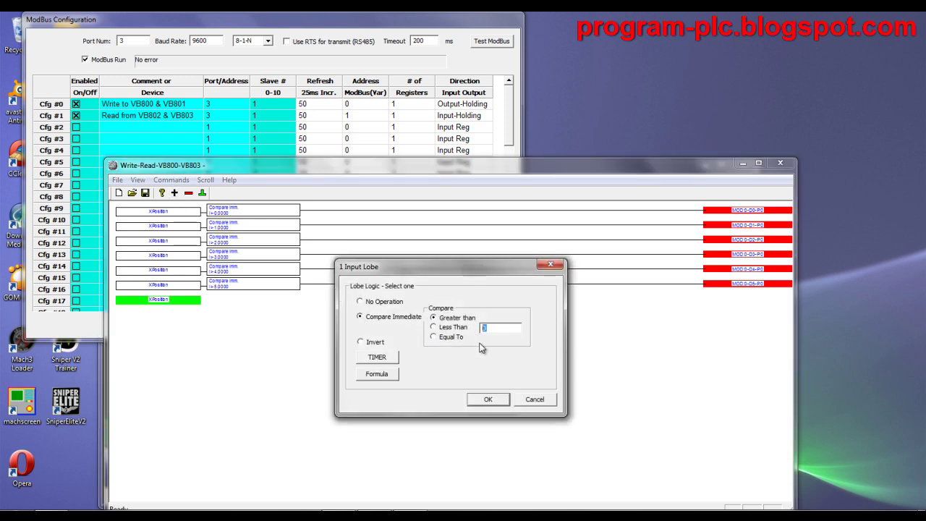
left_click(489, 399)
Step: Terminate the seventh lobe with bit 6 of ModBus output address 0, Serial Plugin Enabled, CFG# 0
left_click(202, 192)
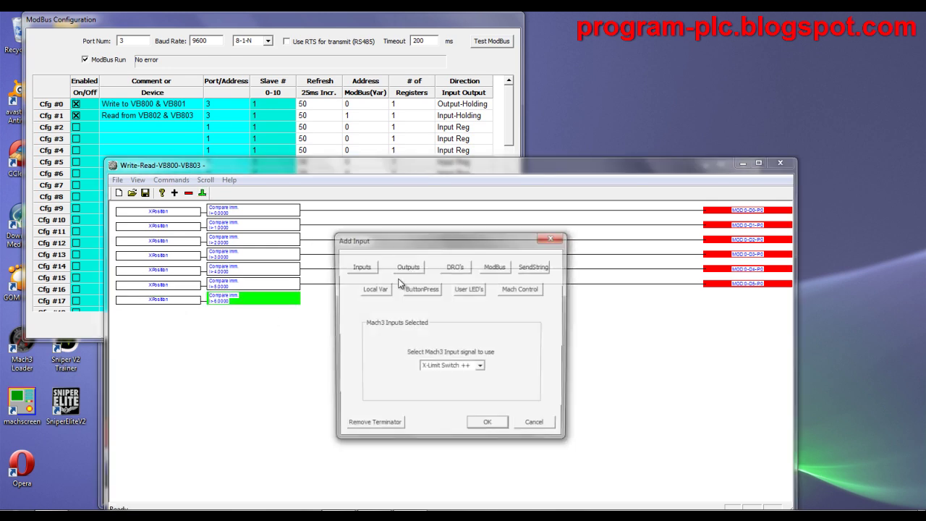
left_click(498, 266)
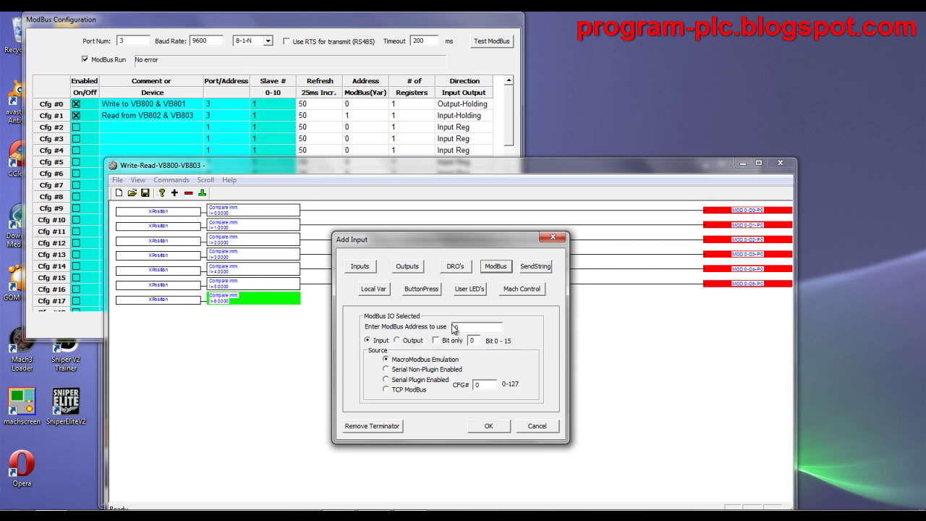
left_click(397, 341)
type("6")
left_click(489, 425)
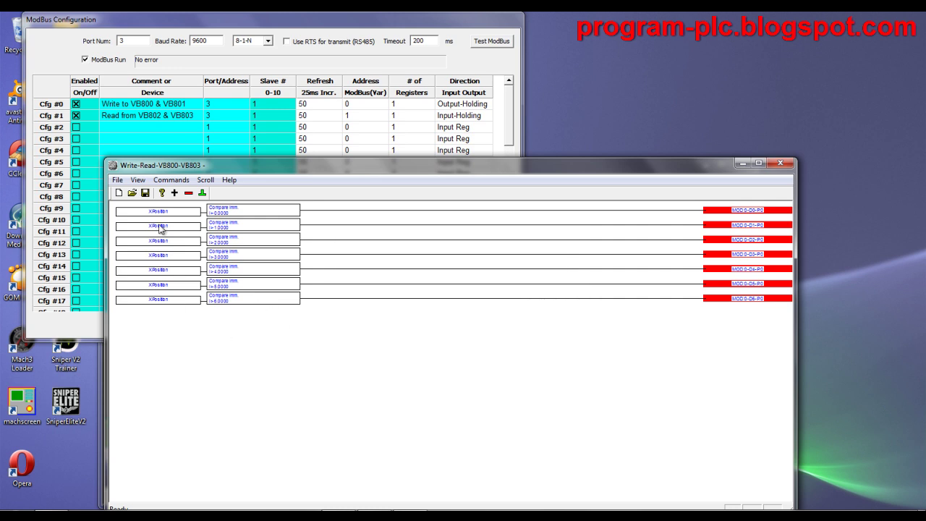
Step: Add an eighth X Position DRO input with a Compare Immediate lobe testing for greater than 7
left_click(175, 193)
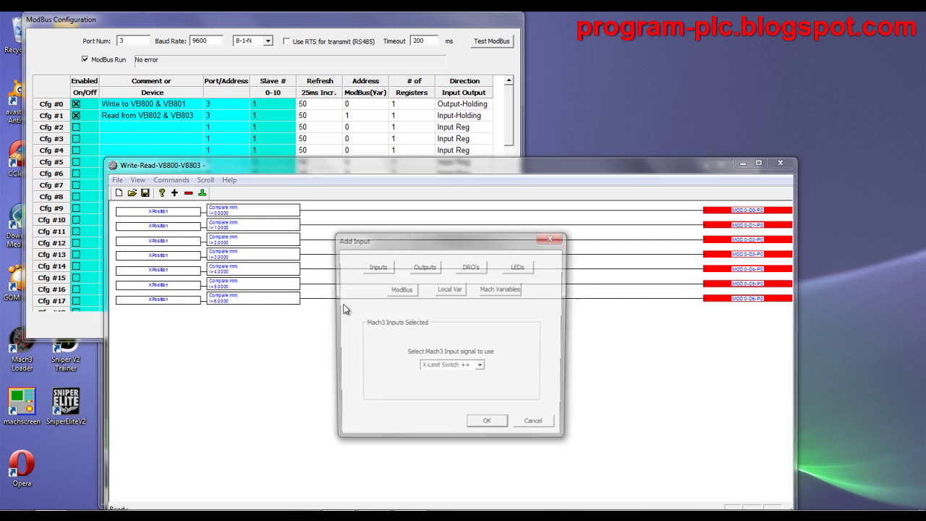
left_click(472, 267)
left_click(488, 425)
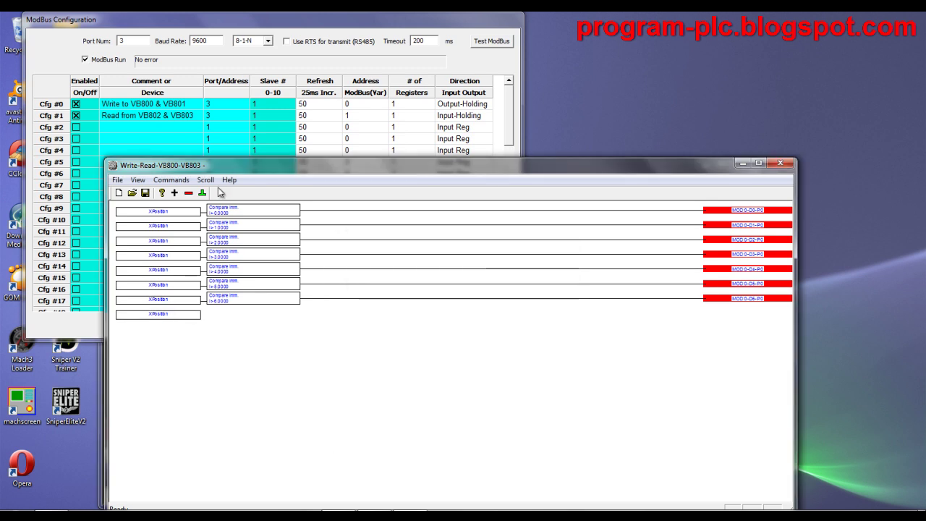
left_click(176, 315)
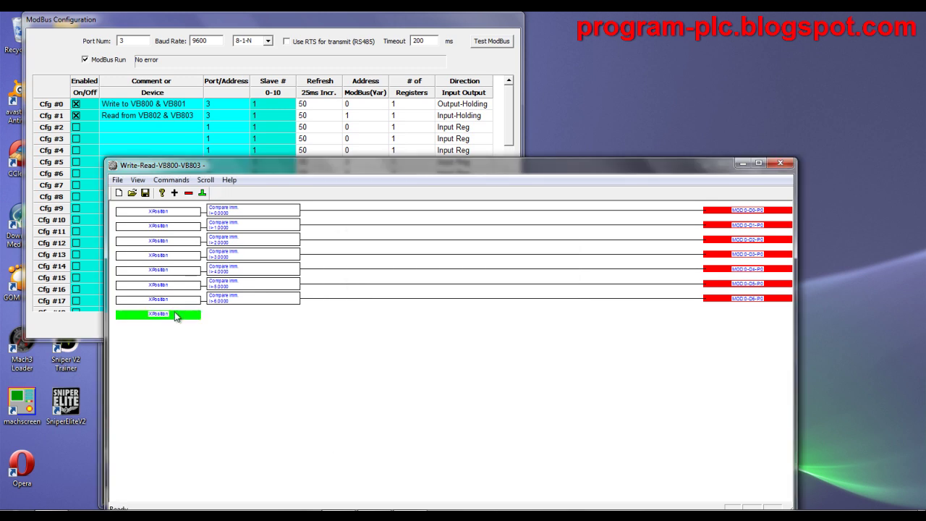
left_click(174, 194)
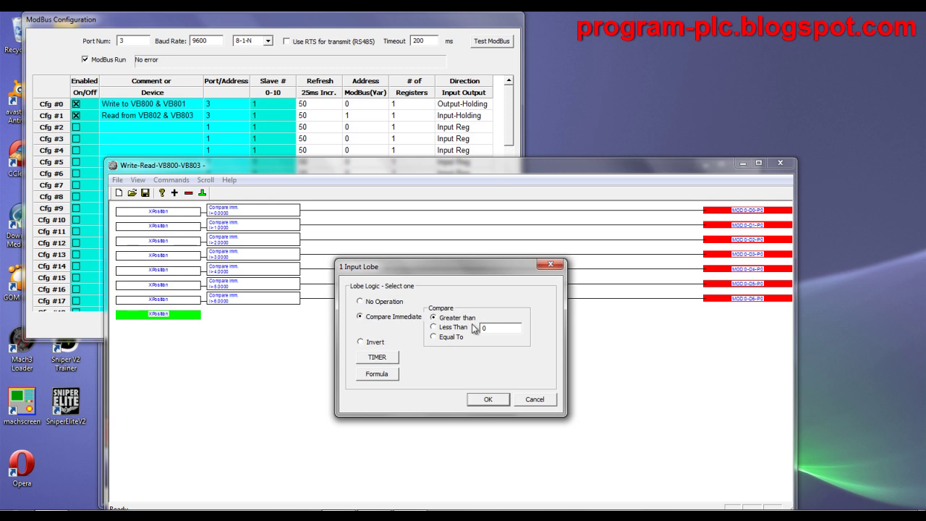
key("BackSpace")
type("7")
left_click(489, 400)
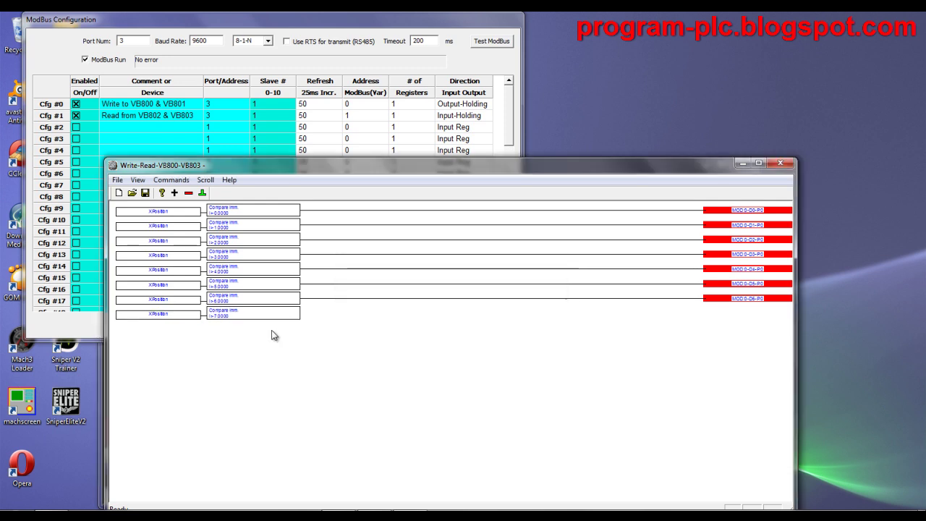
Step: Terminate the eighth lobe with bit 7 of ModBus output address 0, Serial Plugin Enabled, CFG# 0
left_click(203, 193)
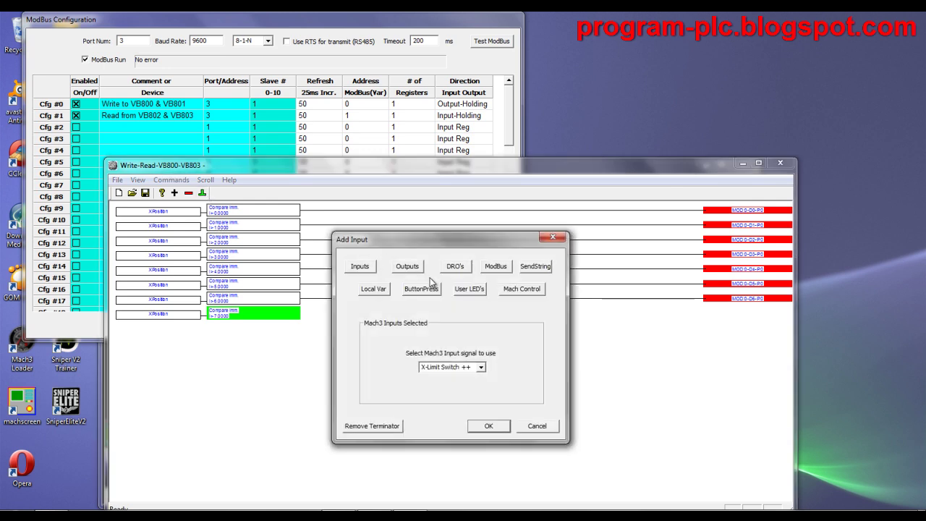
left_click(496, 267)
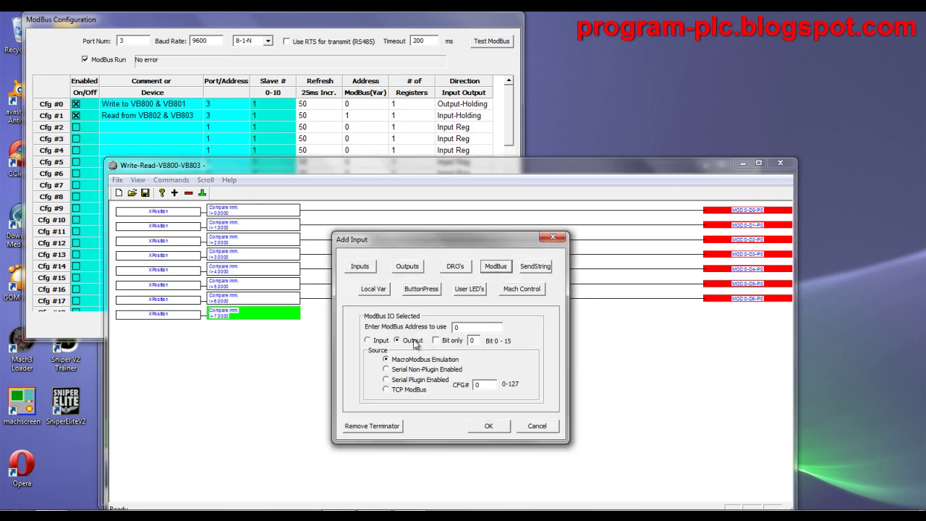
left_click(437, 341)
type("7")
left_click(487, 426)
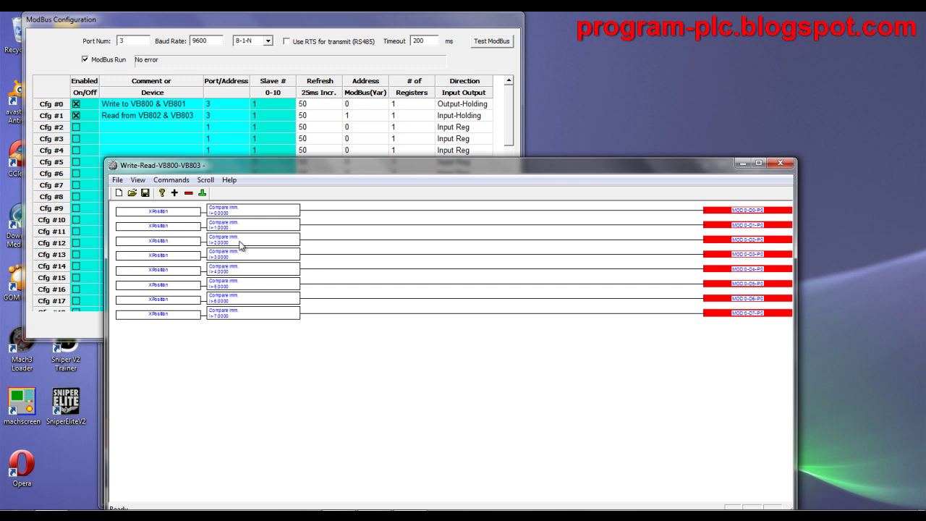
Step: Add a ModBus input for bit 0 of address 0, Serial Plugin Enabled, CFG# 1, with a No Operation lobe
left_click(174, 193)
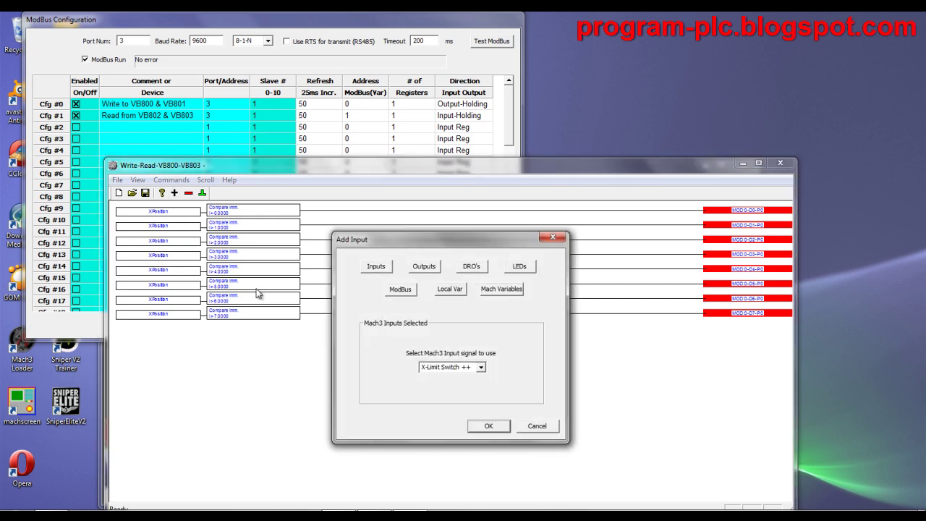
left_click(401, 292)
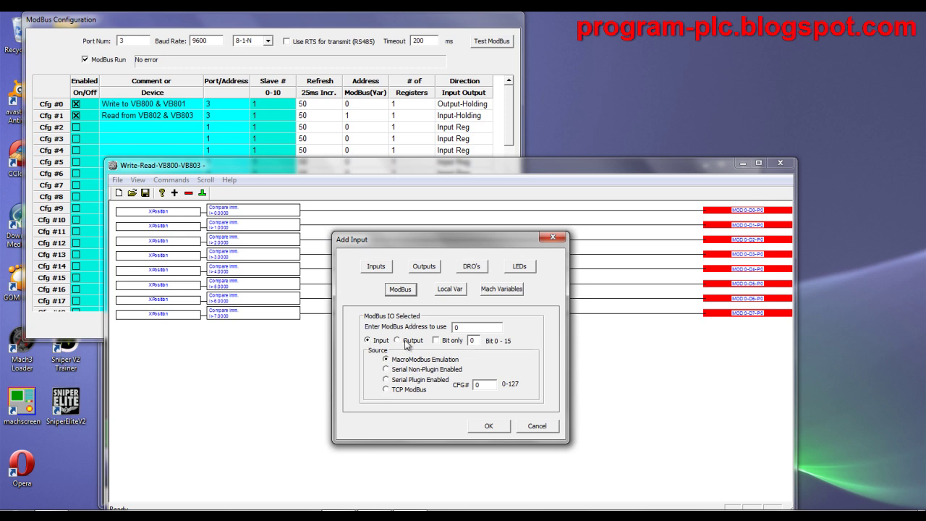
left_click(436, 341)
type("1")
left_click(496, 430)
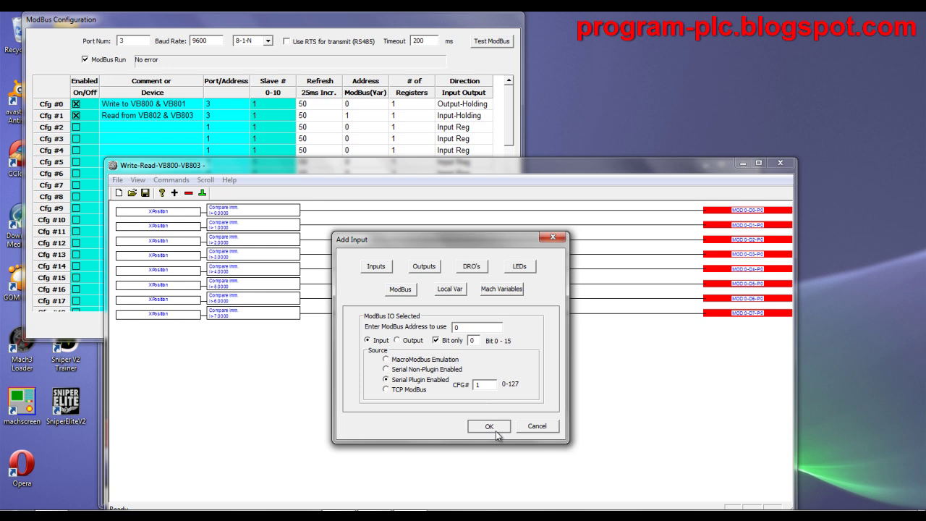
left_click(157, 330)
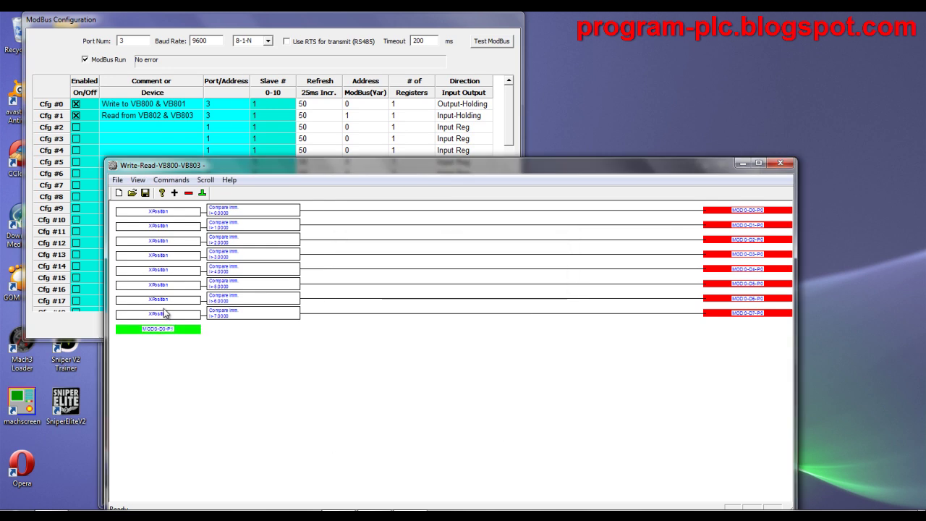
left_click(174, 193)
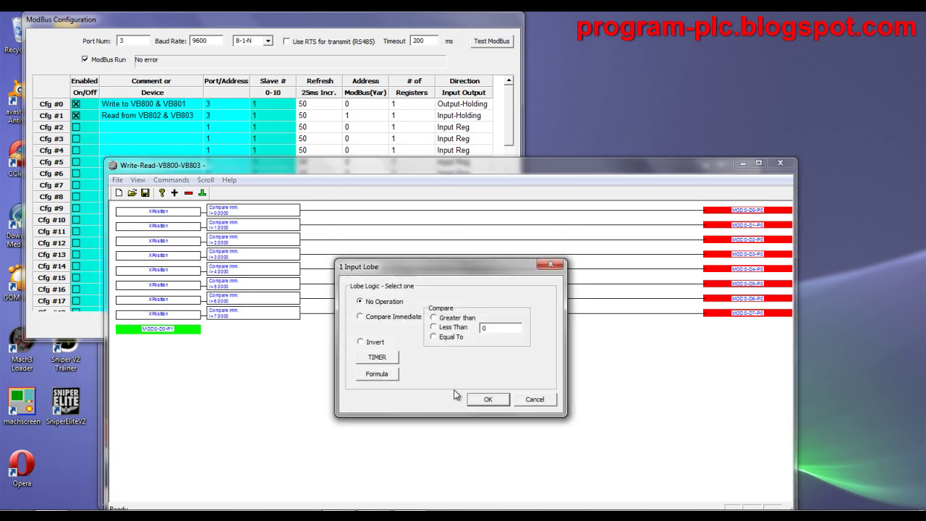
left_click(488, 400)
Step: Terminate the No Operation lobe with a ButtonPress of 216- Load GCode File
left_click(250, 331)
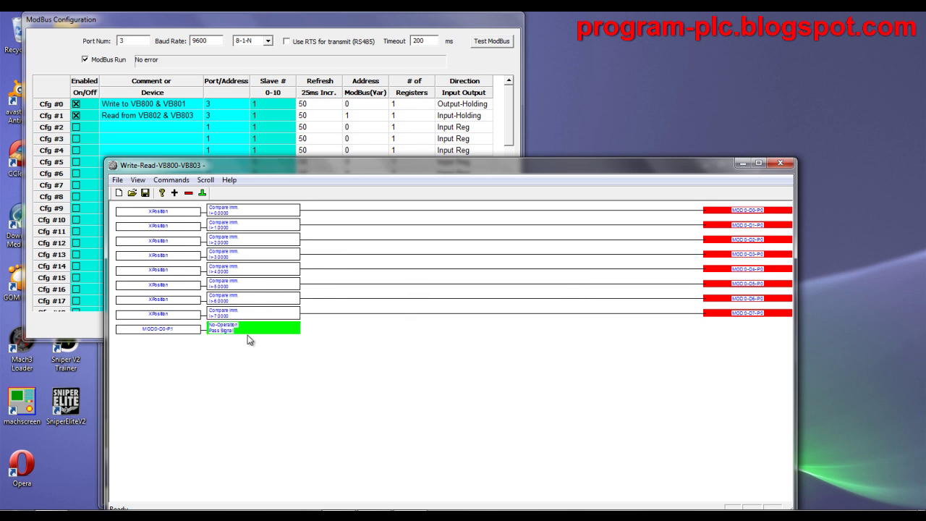
left_click(203, 193)
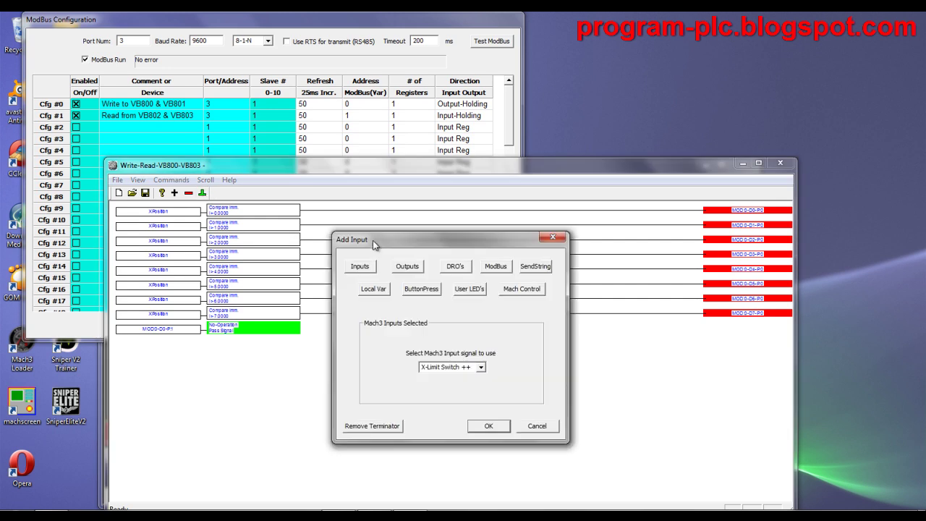
left_click(427, 290)
left_click(486, 365)
left_click(500, 366)
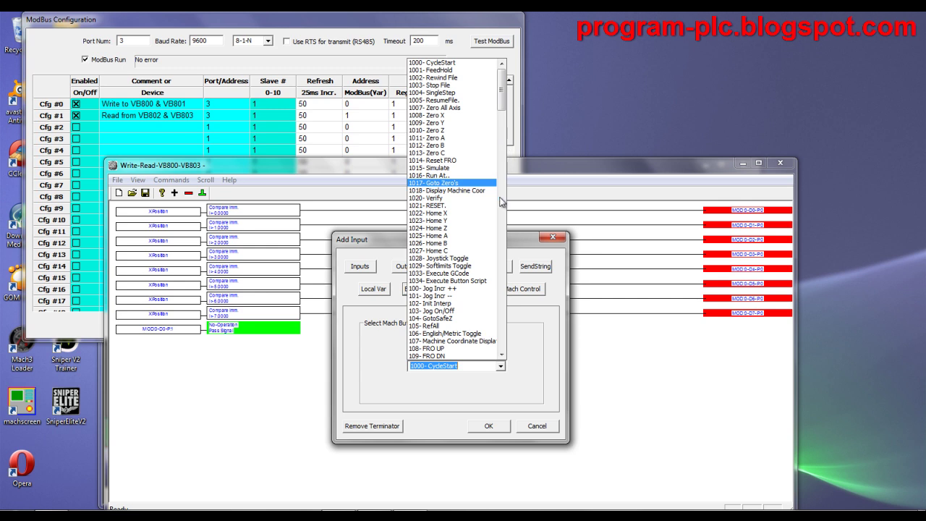
scroll(504, 301, "down", 20)
scroll(504, 301, "down", 13)
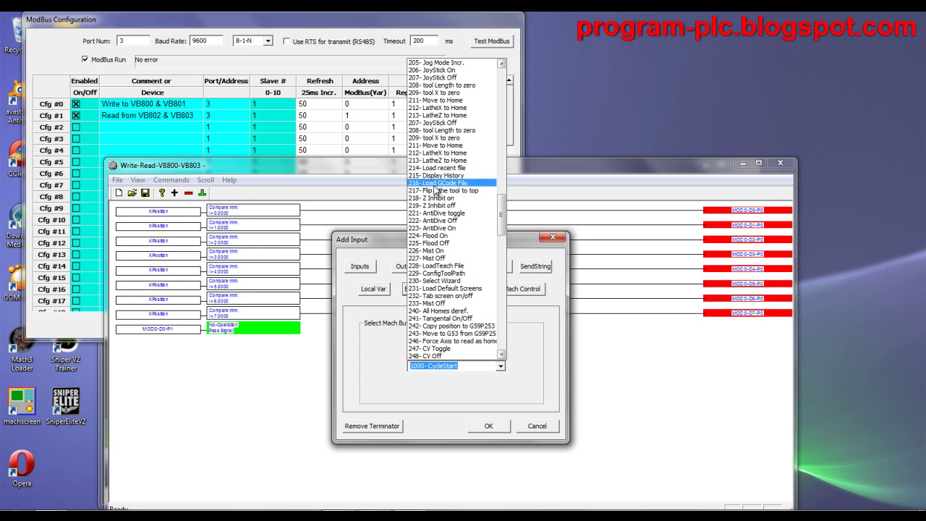
left_click(435, 183)
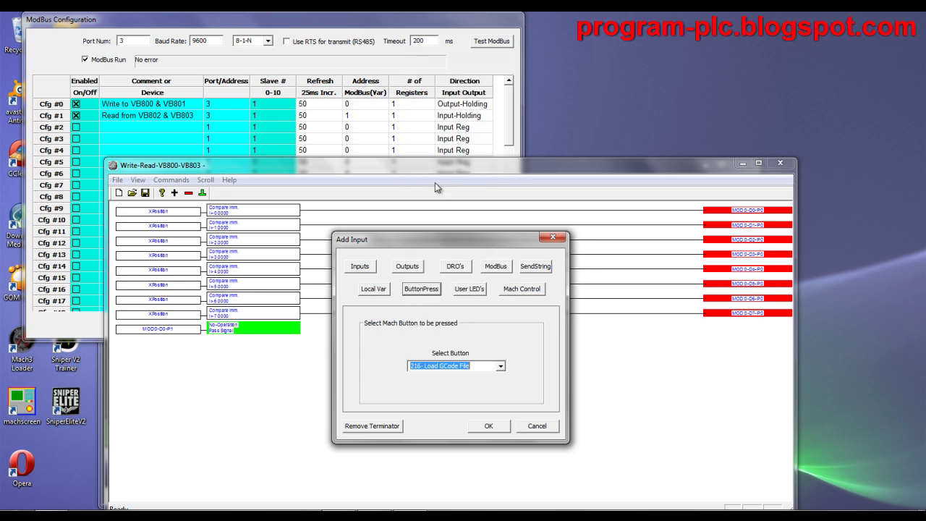
left_click(497, 427)
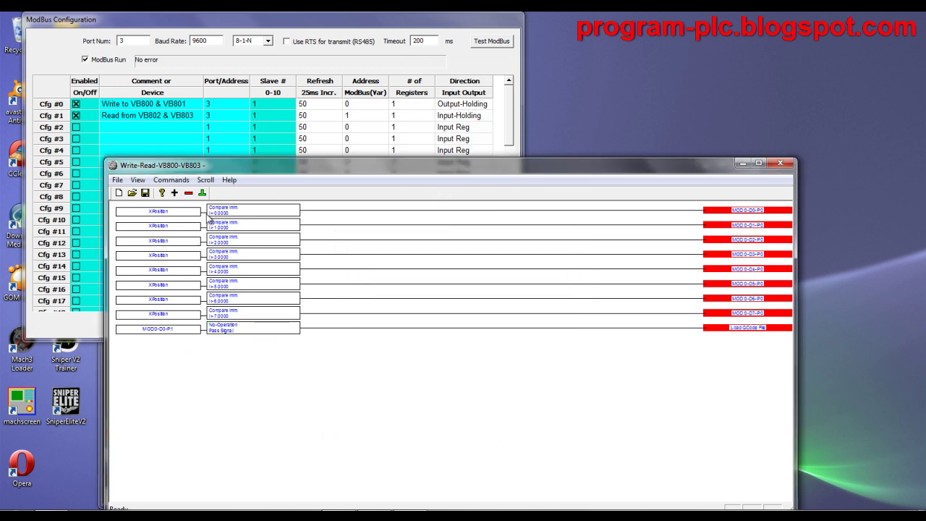
Step: Add a ModBus input for bit 1 of address 0, Serial Plugin Enabled, CFG# 1, with a No Operation lobe
left_click(174, 193)
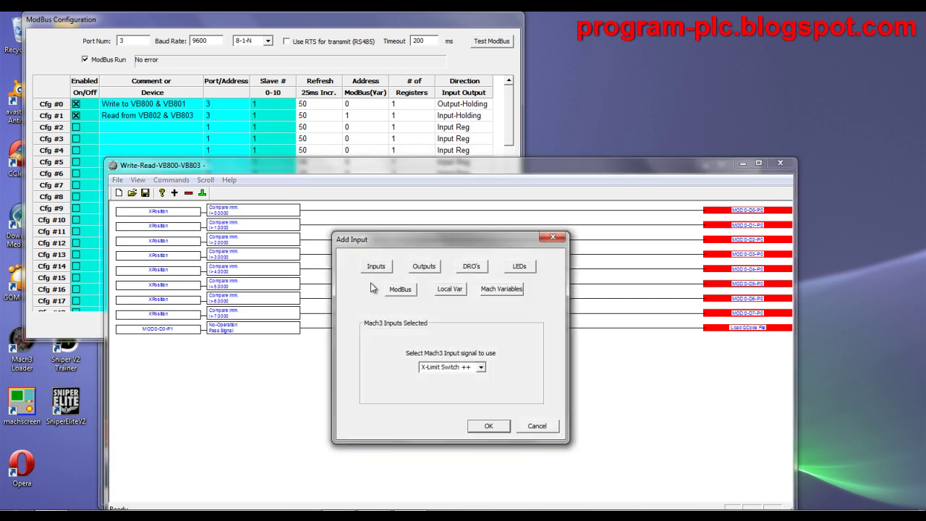
left_click(400, 289)
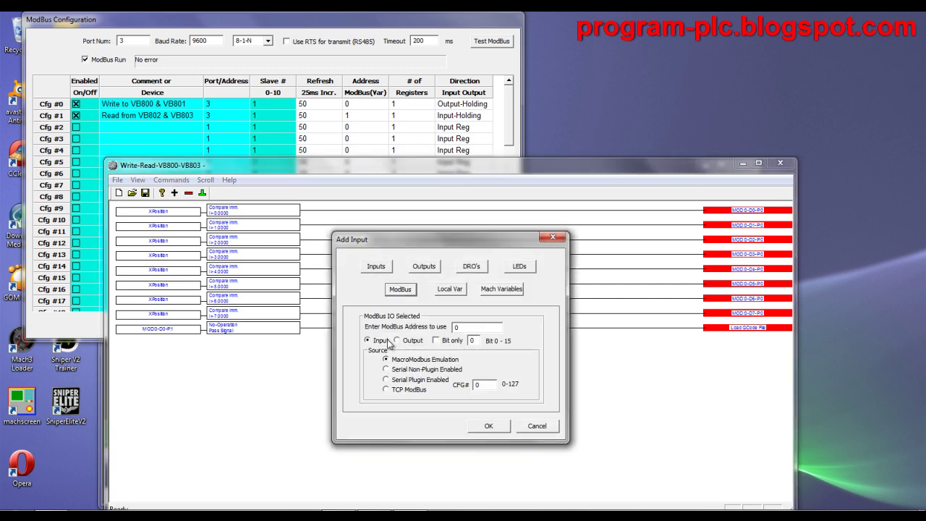
left_click(437, 341)
left_click(386, 379)
left_click(488, 425)
left_click(175, 344)
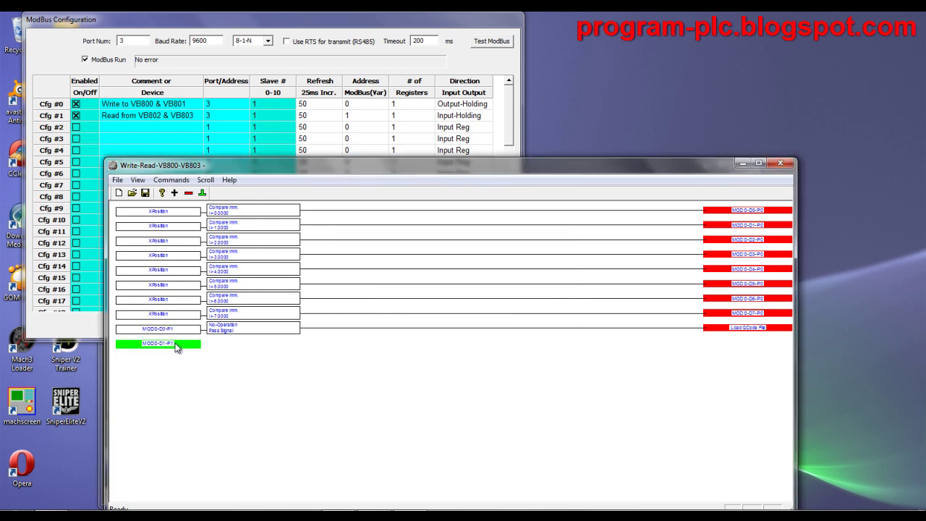
left_click(174, 192)
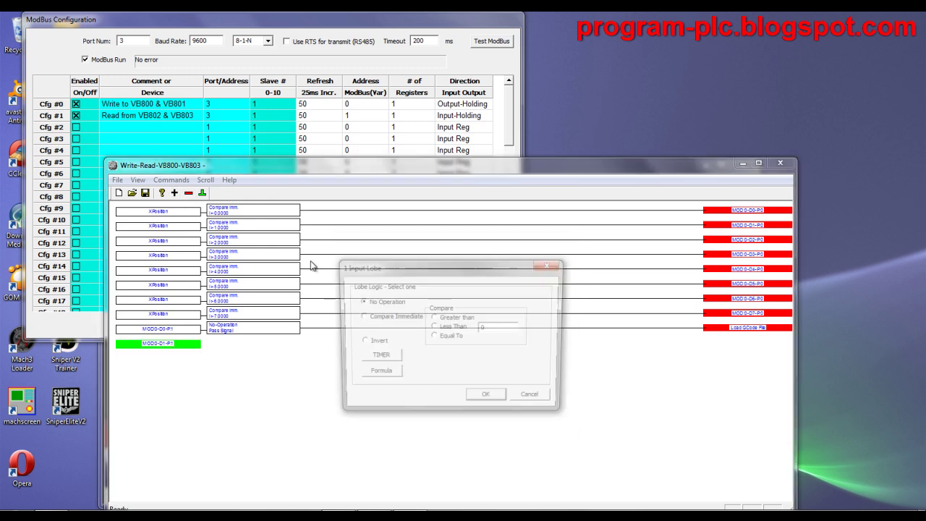
left_click(488, 400)
Step: Terminate the bit 1 No Operation lobe with a ButtonPress of 1000- CycleStart
left_click(238, 343)
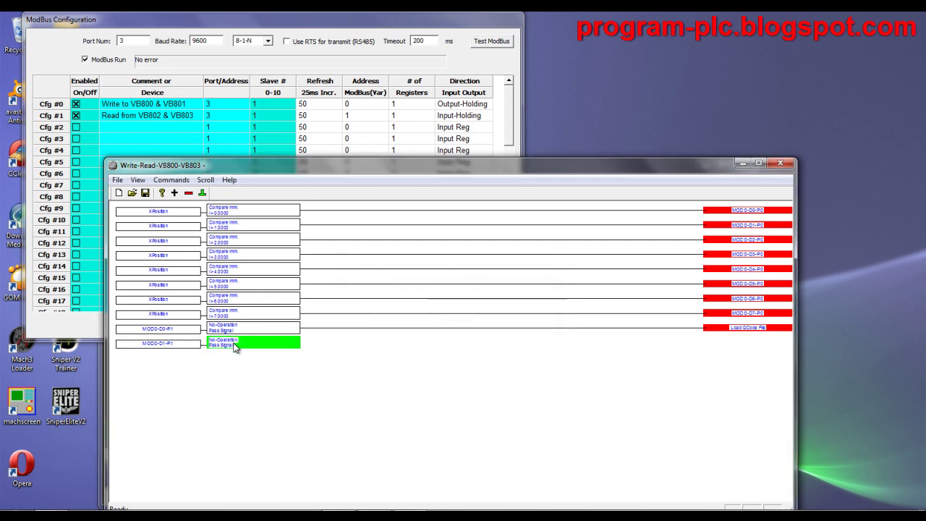
left_click(203, 193)
left_click(421, 289)
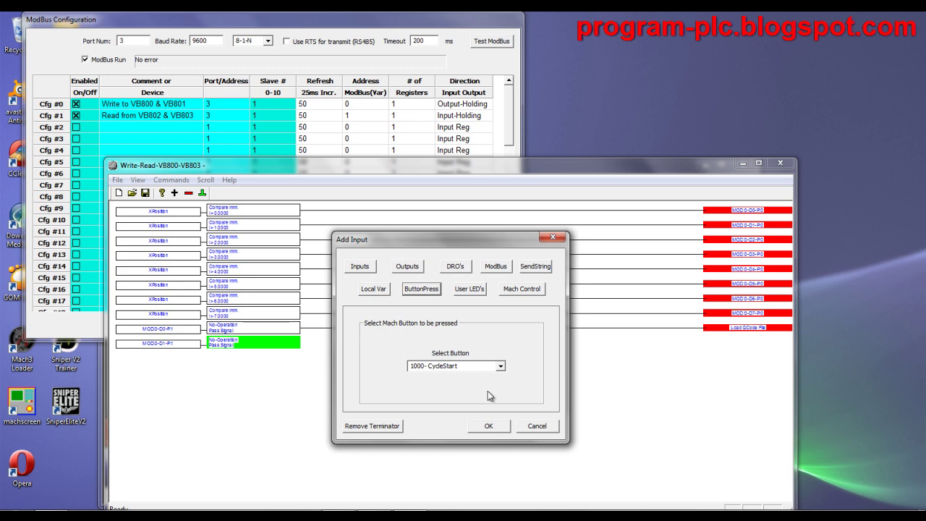
left_click(490, 426)
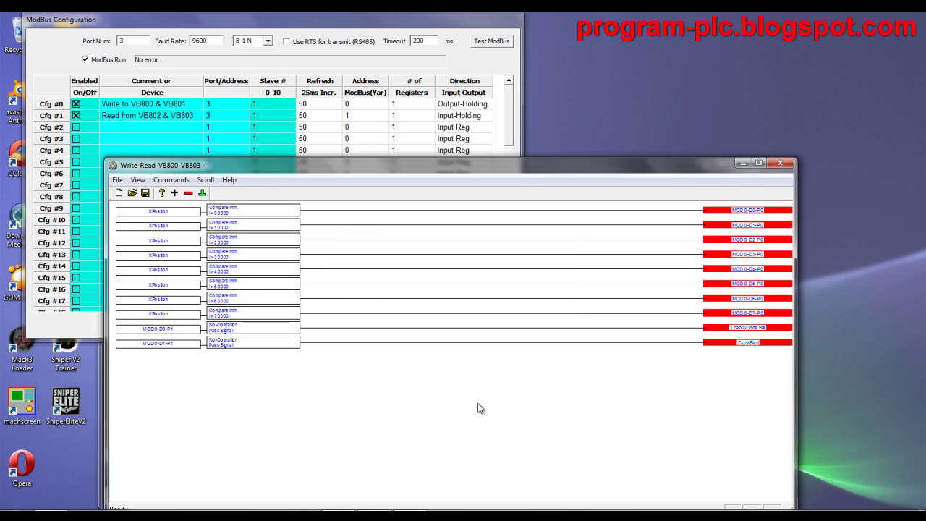
Step: Save the Brain as Write-Read-VB800-VB803 in the Mach3 Brains folder and close the Brain editor
left_click(147, 194)
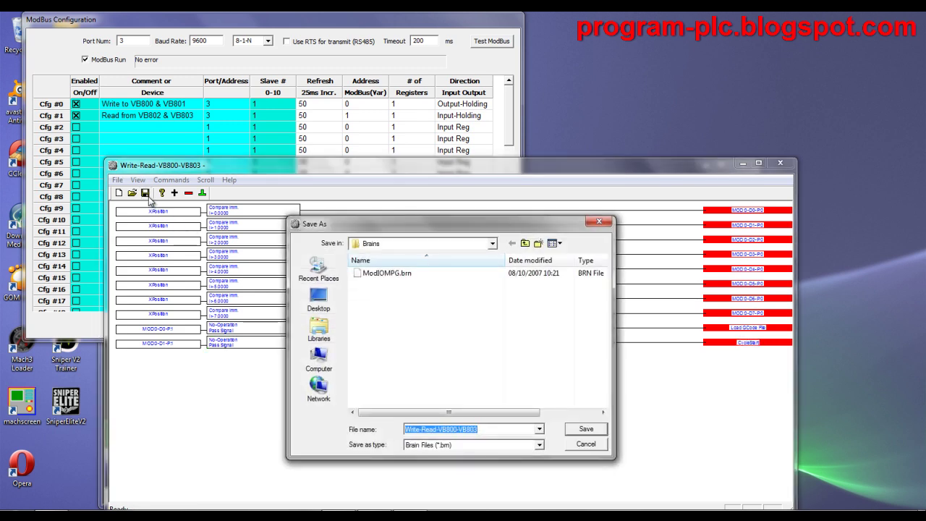
left_click(525, 246)
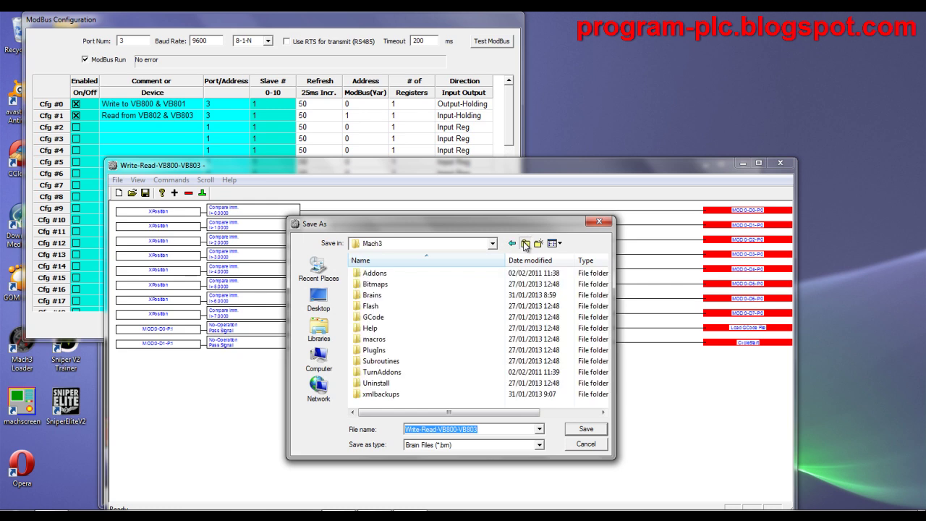
left_click(525, 246)
double_click(372, 304)
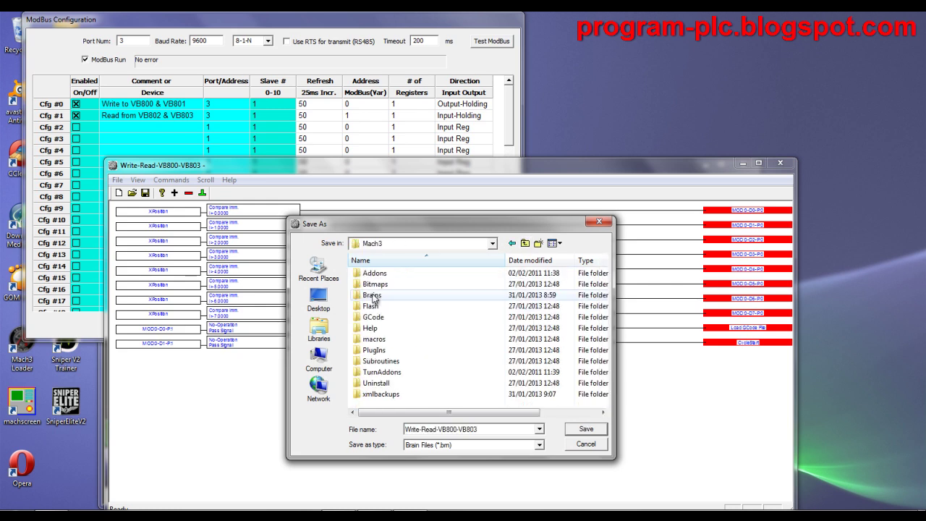
double_click(372, 296)
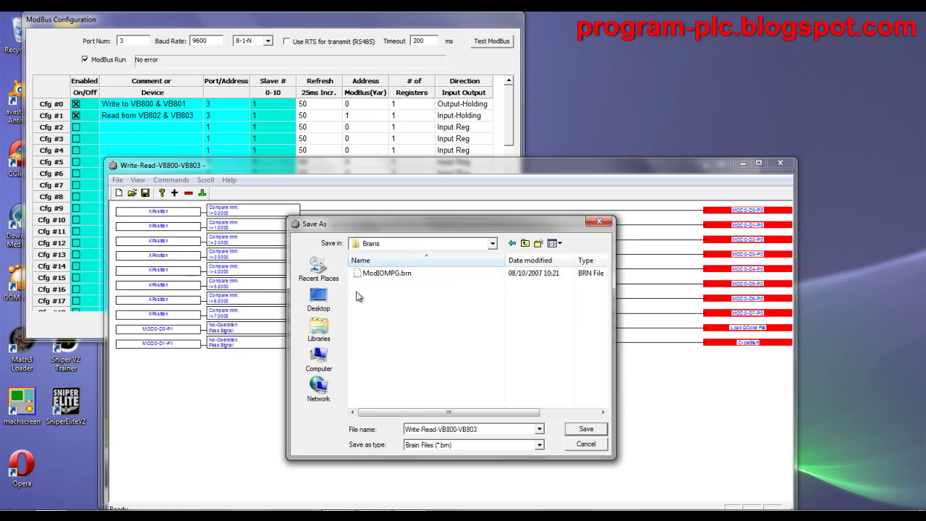
left_click(585, 429)
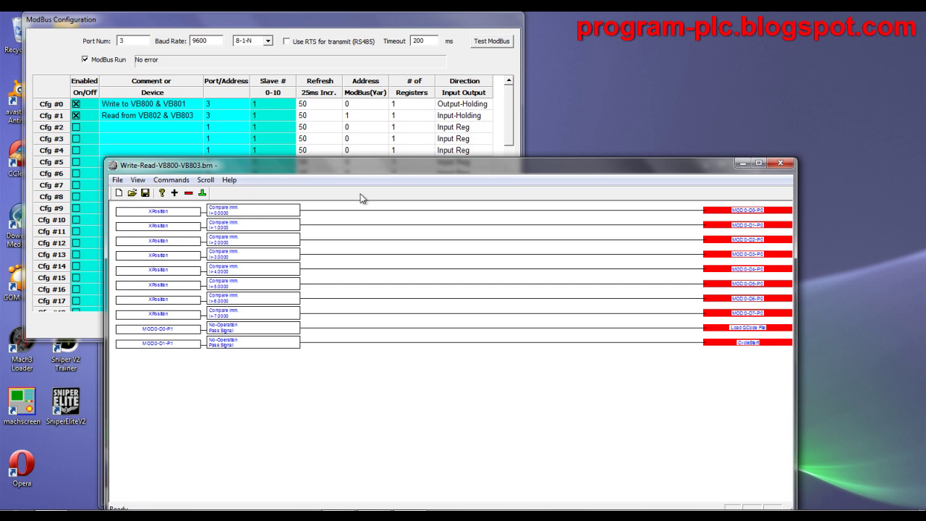
left_click(780, 165)
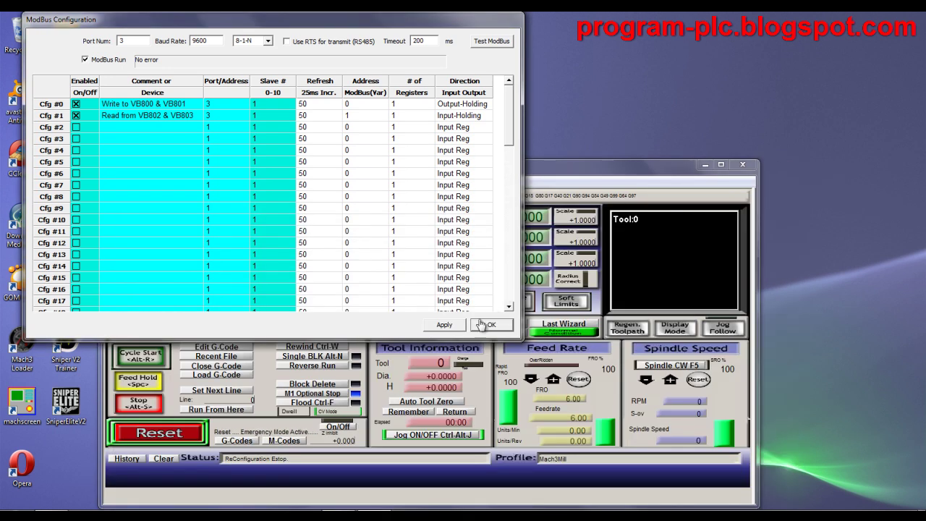
Step: Accept the ModBus configuration, and in Brain Control reload all Brains with Write-Read-VB800-VB803 enabled
left_click(486, 325)
left_click(274, 181)
left_click(300, 309)
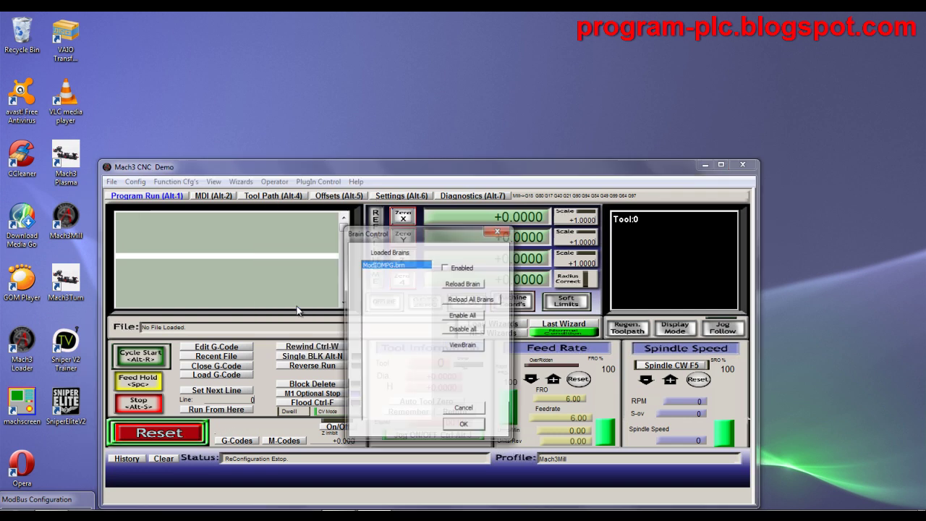
left_click(463, 299)
left_click(396, 272)
left_click(445, 267)
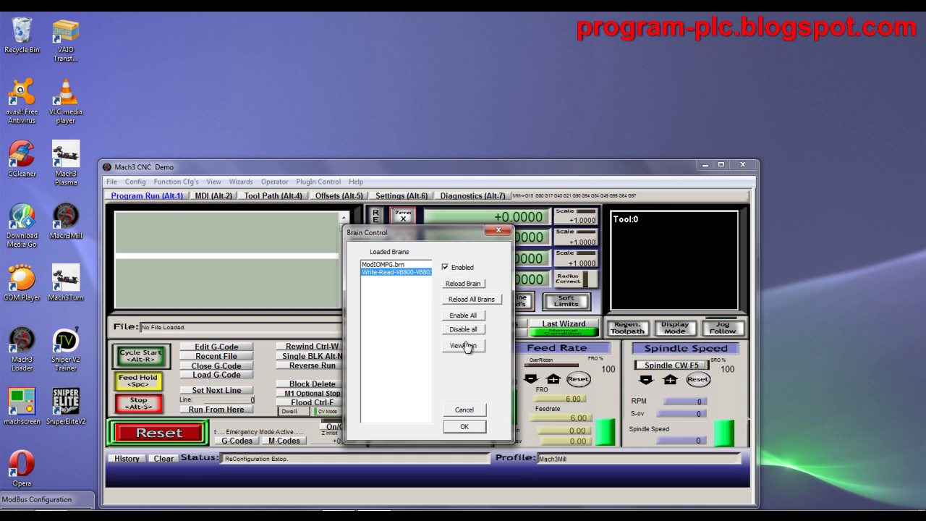
left_click(472, 428)
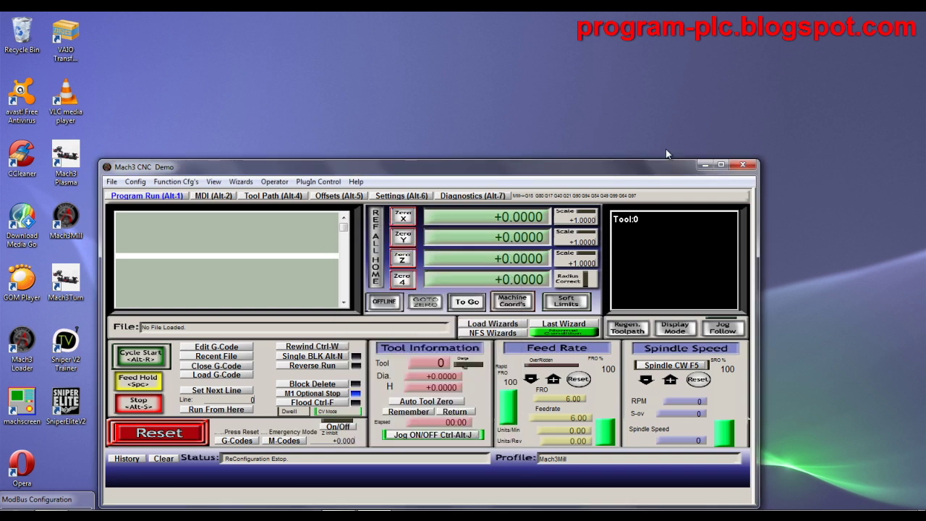
Step: Close Mach3 and restart it with the Mach3Mill profile
left_click(742, 165)
left_click(424, 359)
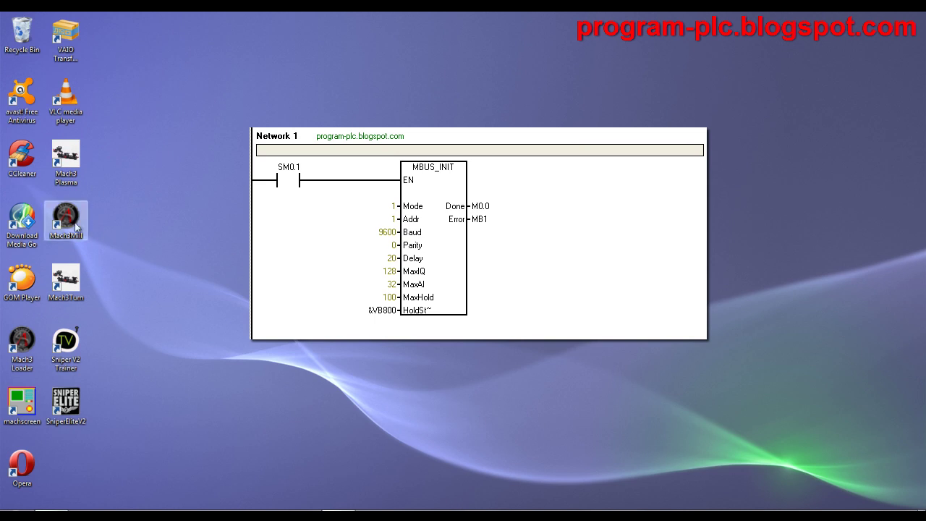
right_click(66, 217)
left_click(82, 225)
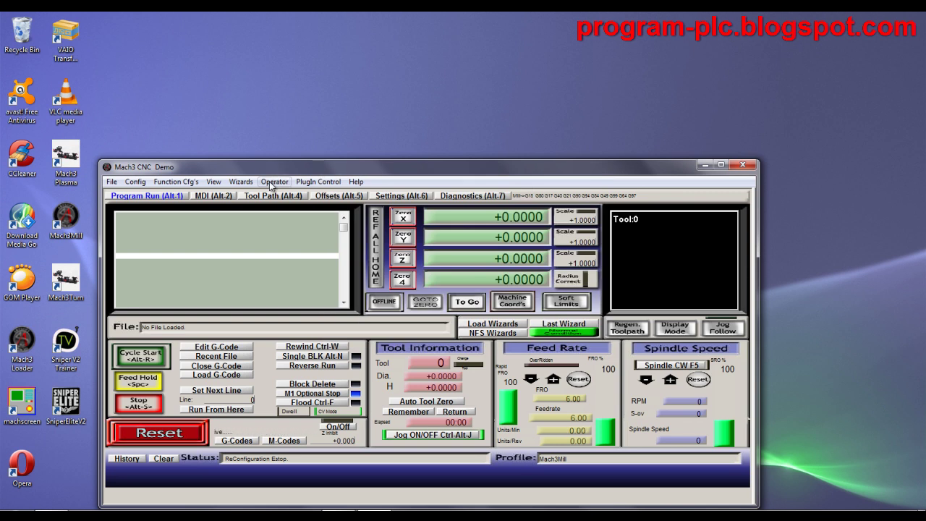
Step: Enable Write-Read-VB800-VB803 in Brain Control and open its live Brain view
left_click(273, 182)
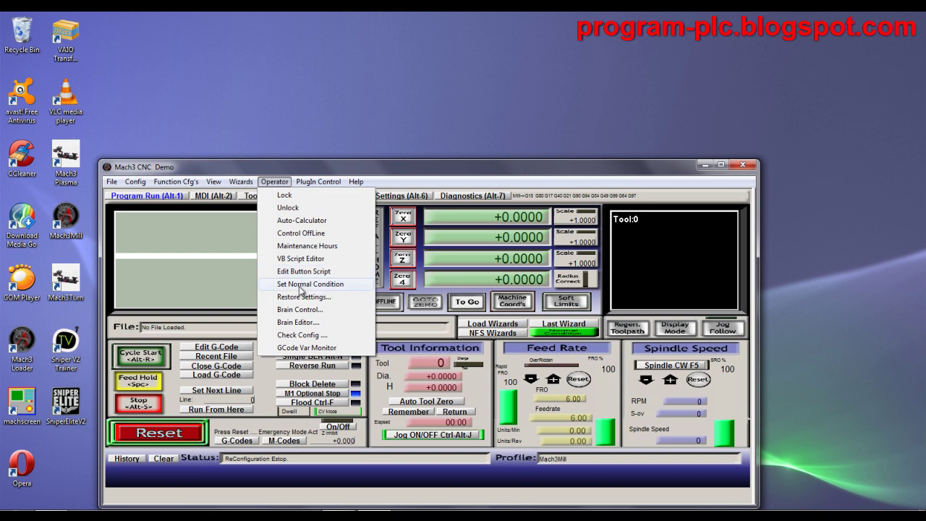
left_click(300, 311)
left_click(380, 273)
left_click(445, 267)
left_click(463, 346)
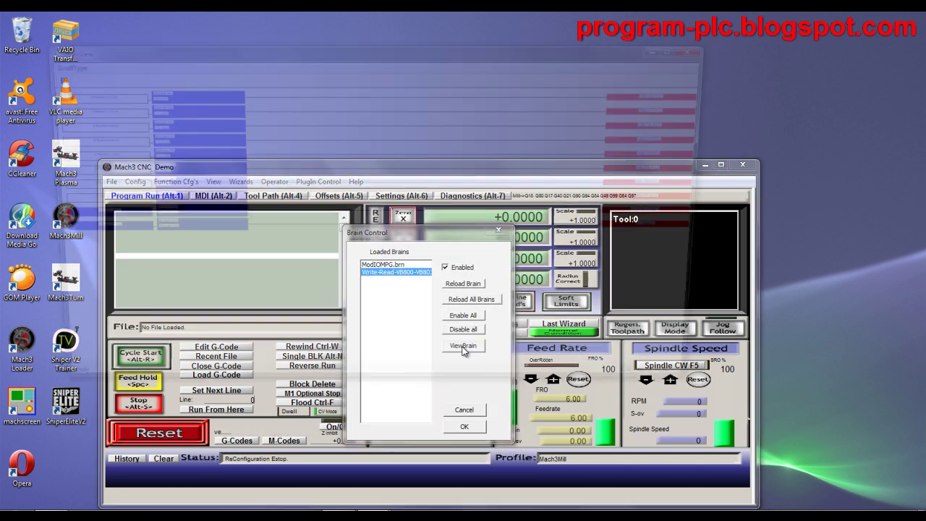
left_click_drag(405, 54, 439, 221)
left_click(397, 168)
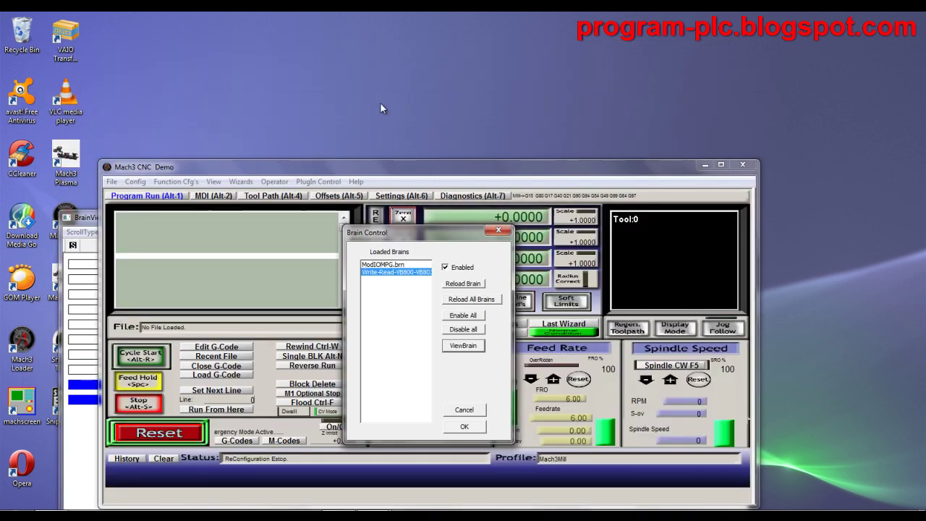
left_click(465, 427)
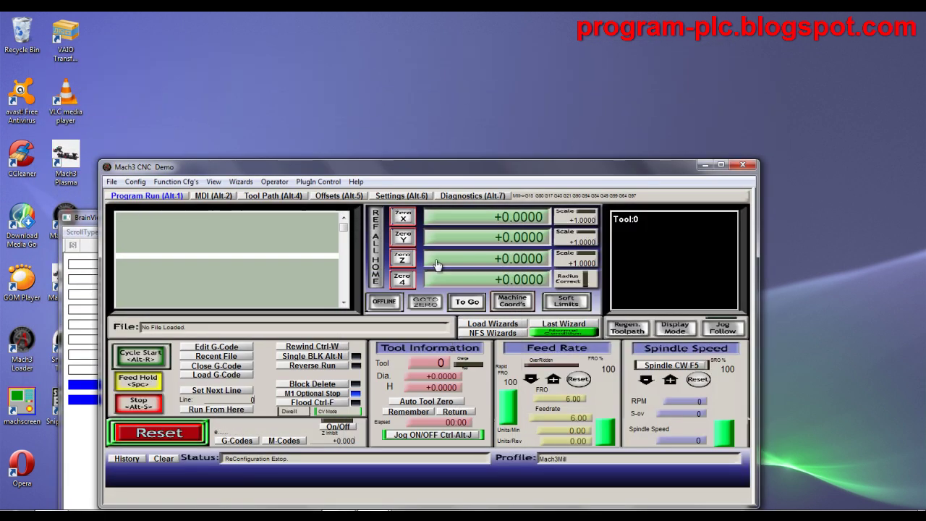
Step: Arrange BrainView below the Mach3 window and switch it to the enlarged scrolling display
left_click_drag(395, 174, 407, 28)
left_click_drag(61, 212, 102, 253)
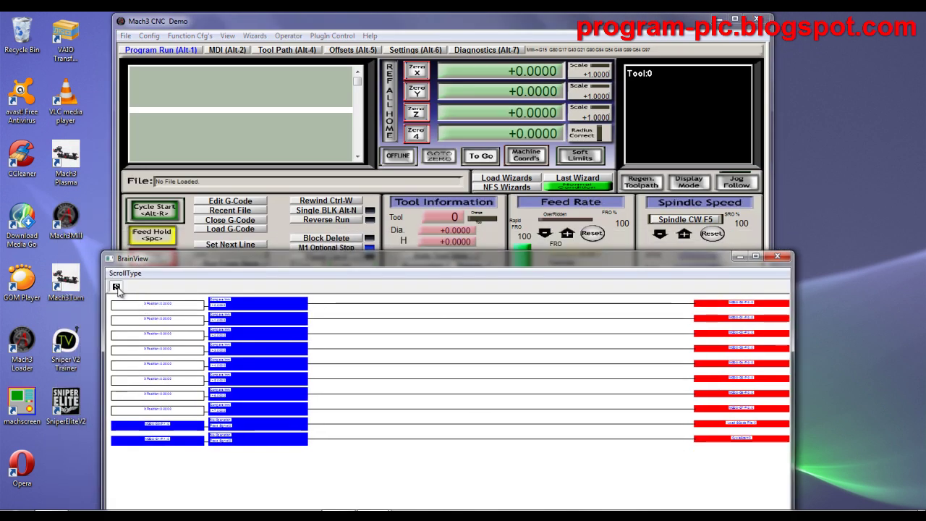
left_click(115, 287)
left_click_drag(200, 259, 202, 330)
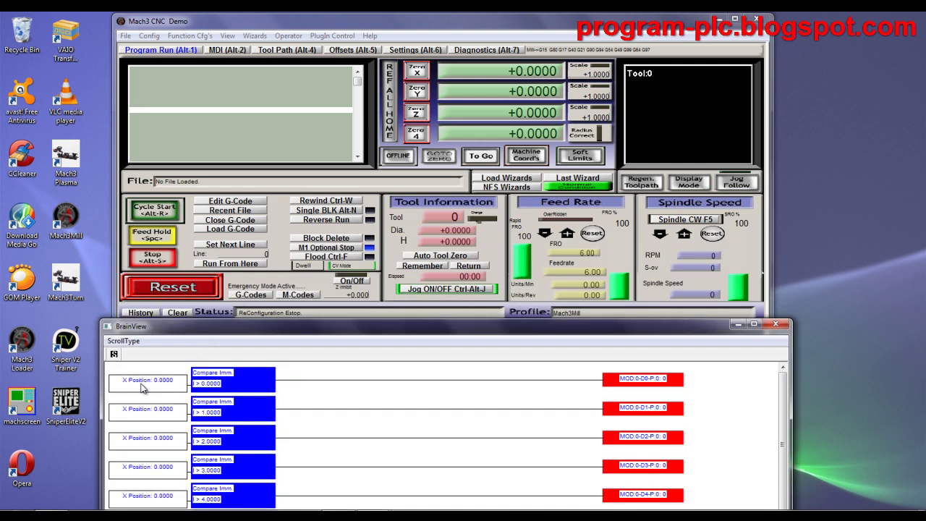
Step: Reset Mach3 out of emergency mode and fit its window directly above BrainView
left_click(164, 290)
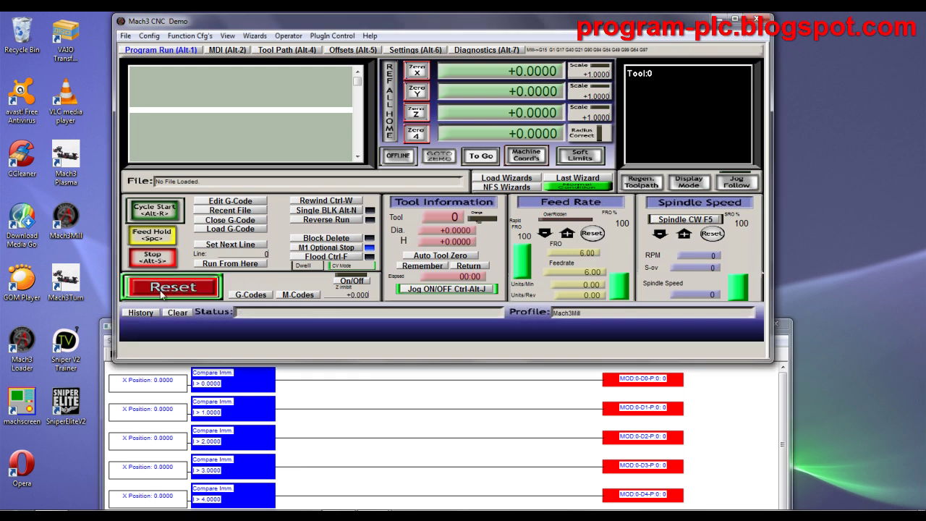
left_click_drag(436, 335, 447, 378)
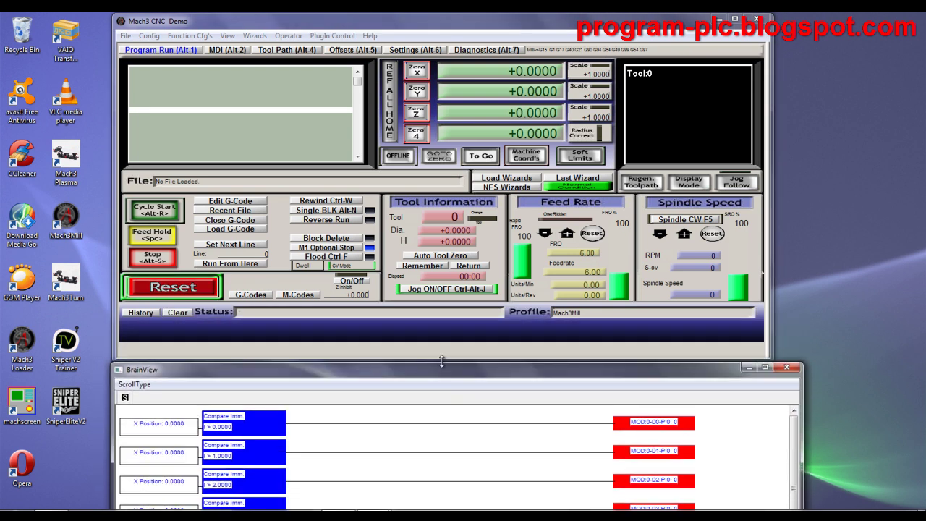
left_click(319, 360)
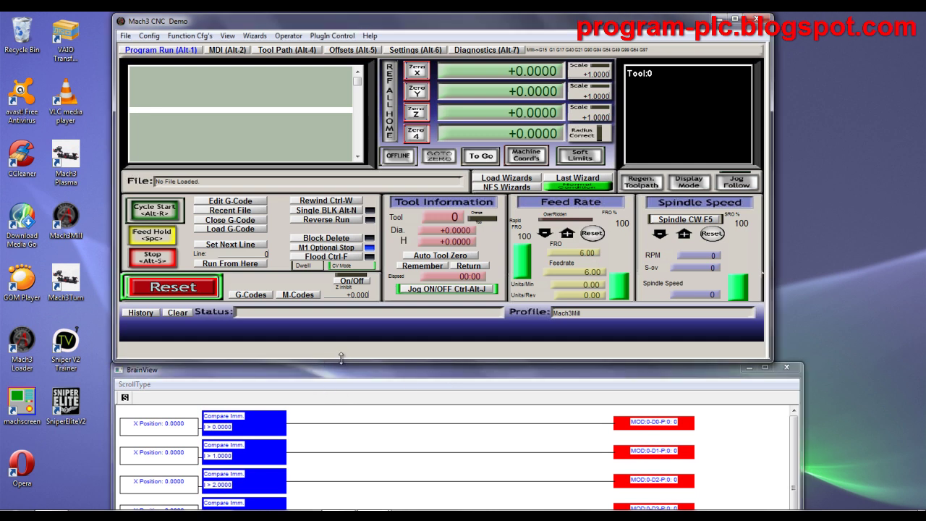
mouse_move(344, 360)
left_mouse_down()
mouse_move(342, 340)
mouse_move(344, 348)
left_mouse_up()
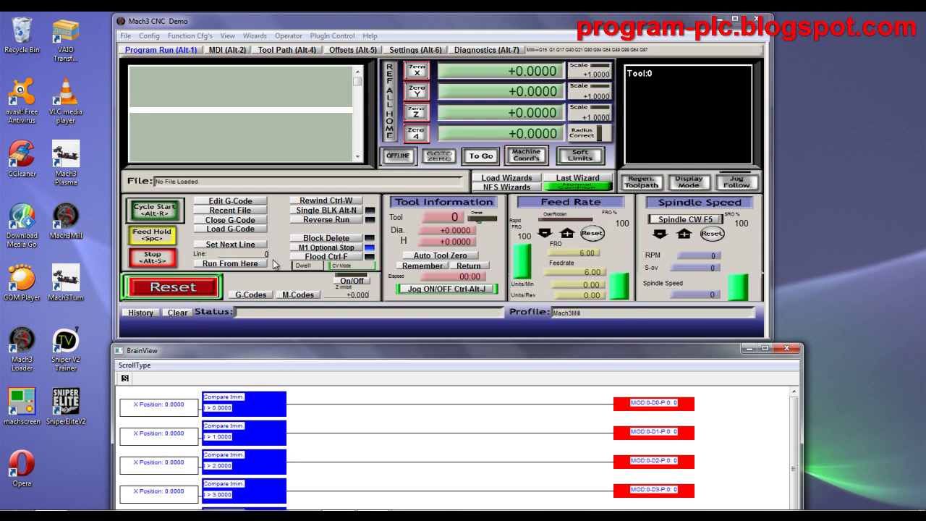
Step: Run the MDI command g0 x1 to test the first X position comparison
left_click(227, 51)
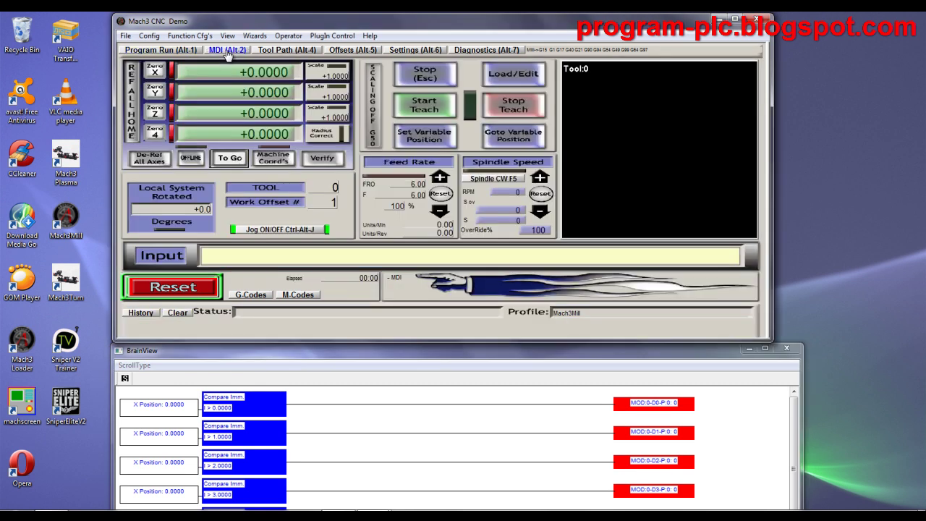
left_click(234, 258)
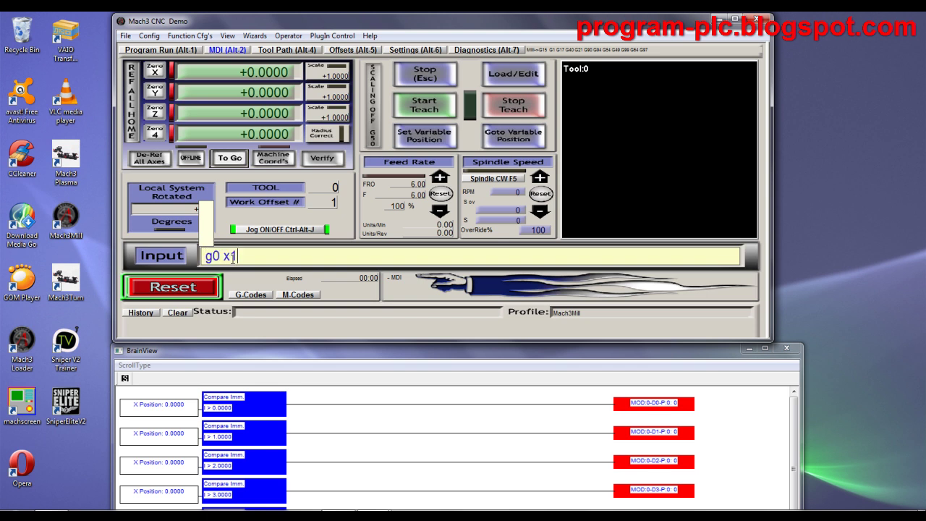
type("g0 x1")
key("Return")
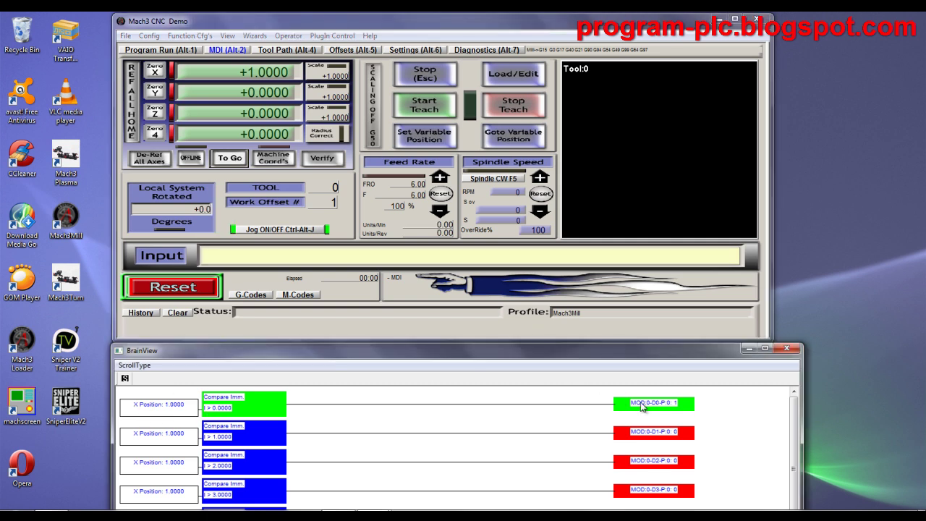
Step: Run the MDI command G0 X7.1 and raise BrainView to check all eight output bits
left_click(220, 259)
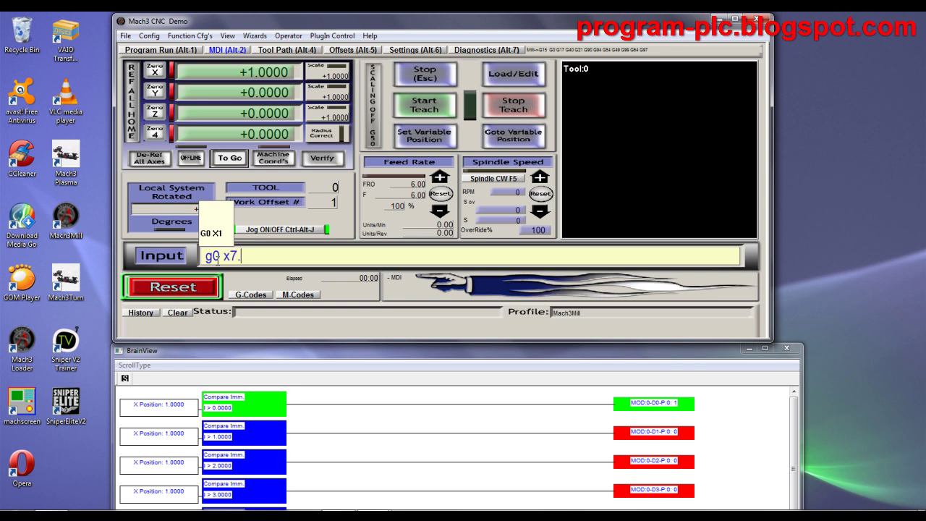
key("Return")
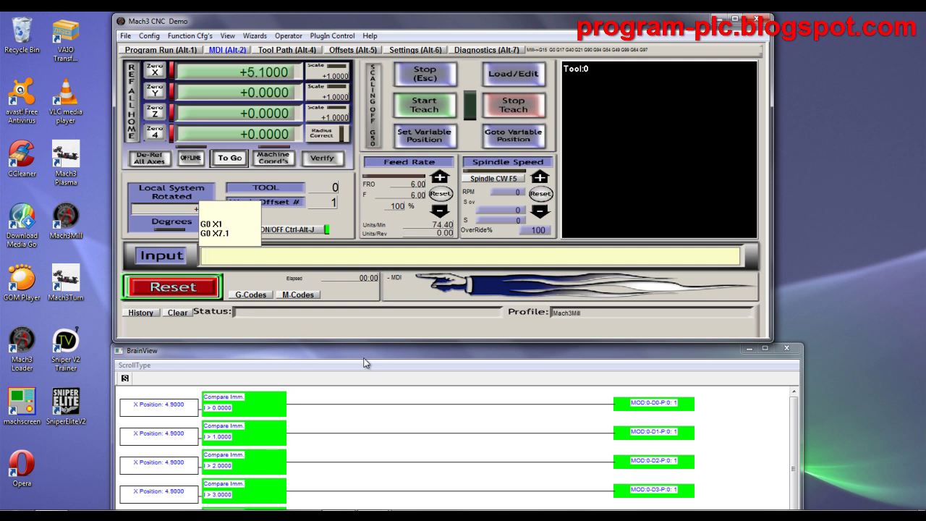
left_click_drag(367, 359, 371, 193)
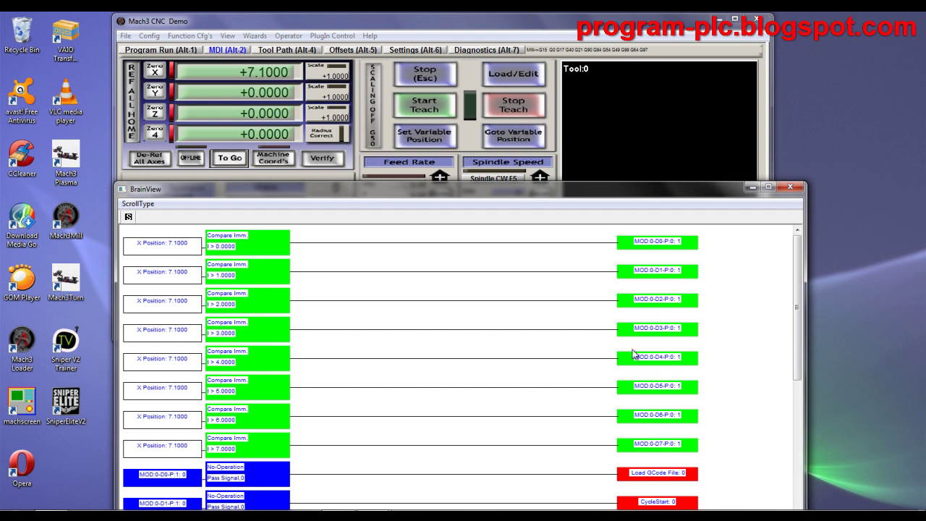
left_click_drag(531, 190, 544, 136)
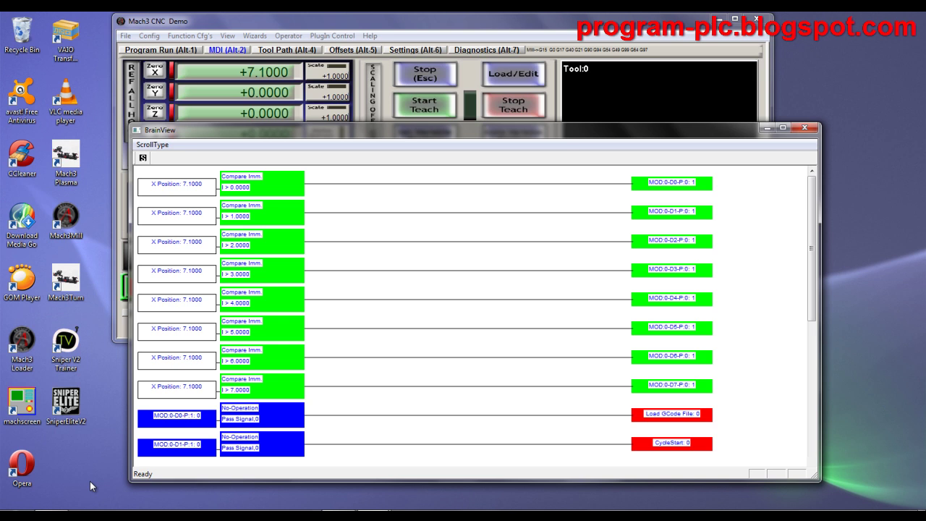
Step: Bring Mach3 forward to test the Load GCode File input bit, and cancel the resulting file selection
left_click(440, 25)
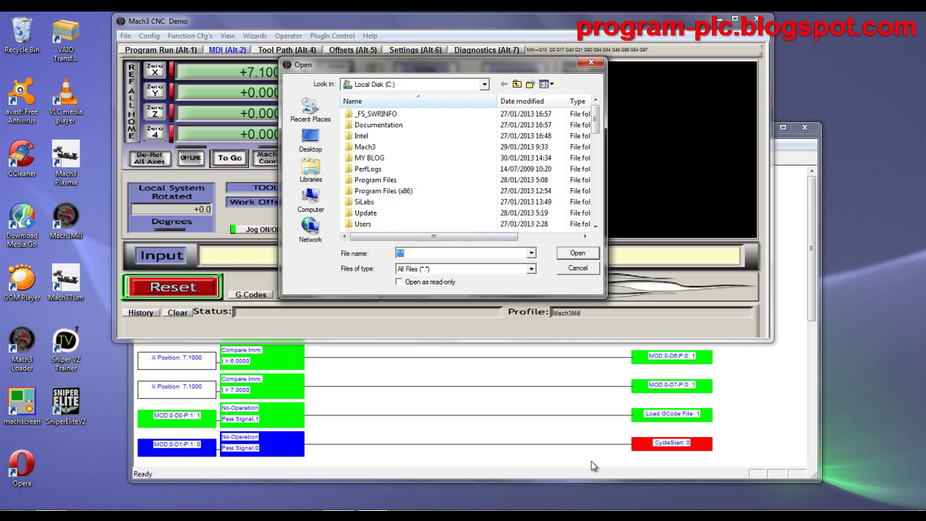
left_click(576, 269)
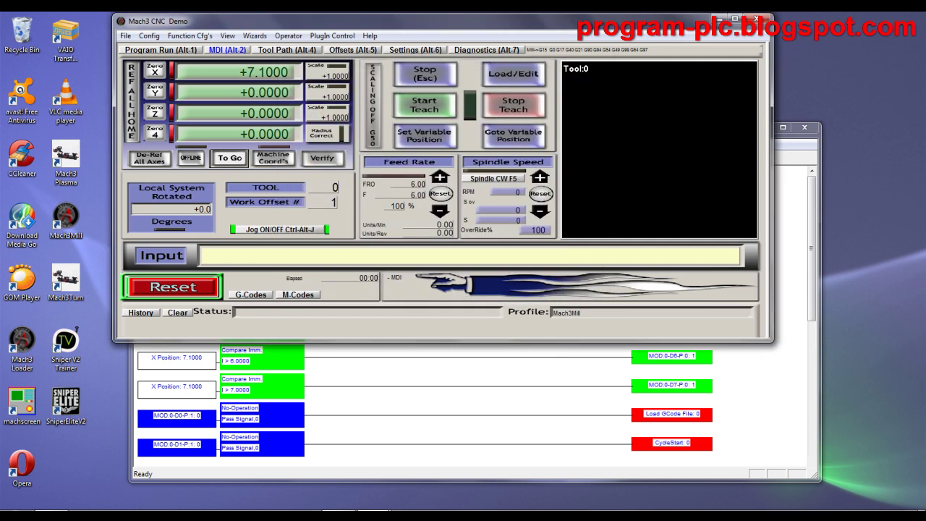